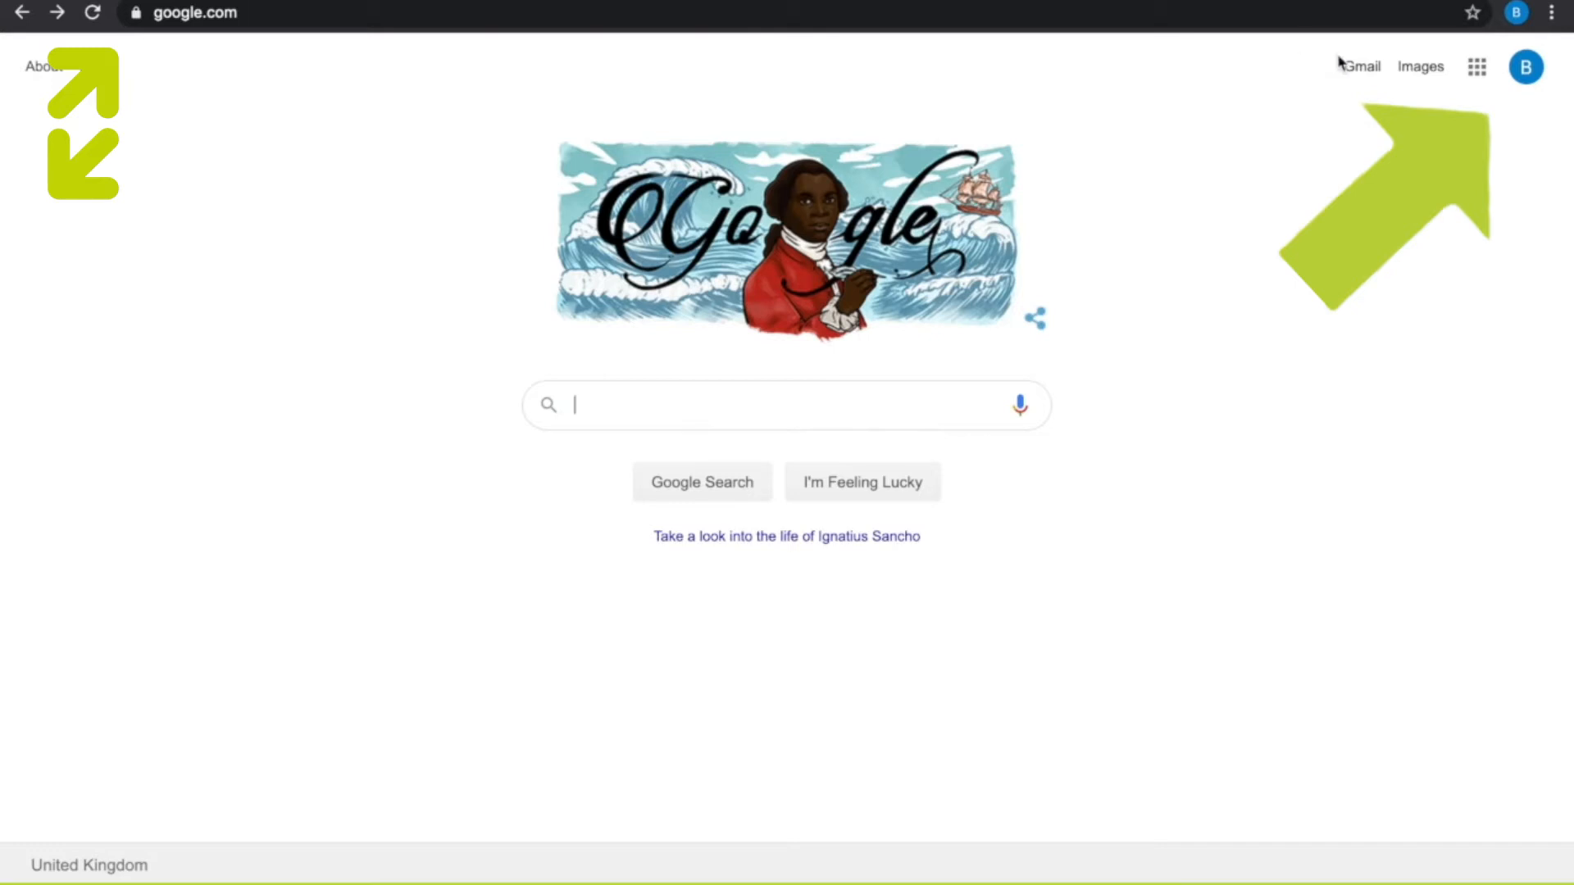
- Open Google Drive from the apps available on the Google home page
click(1527, 72)
click(1527, 72)
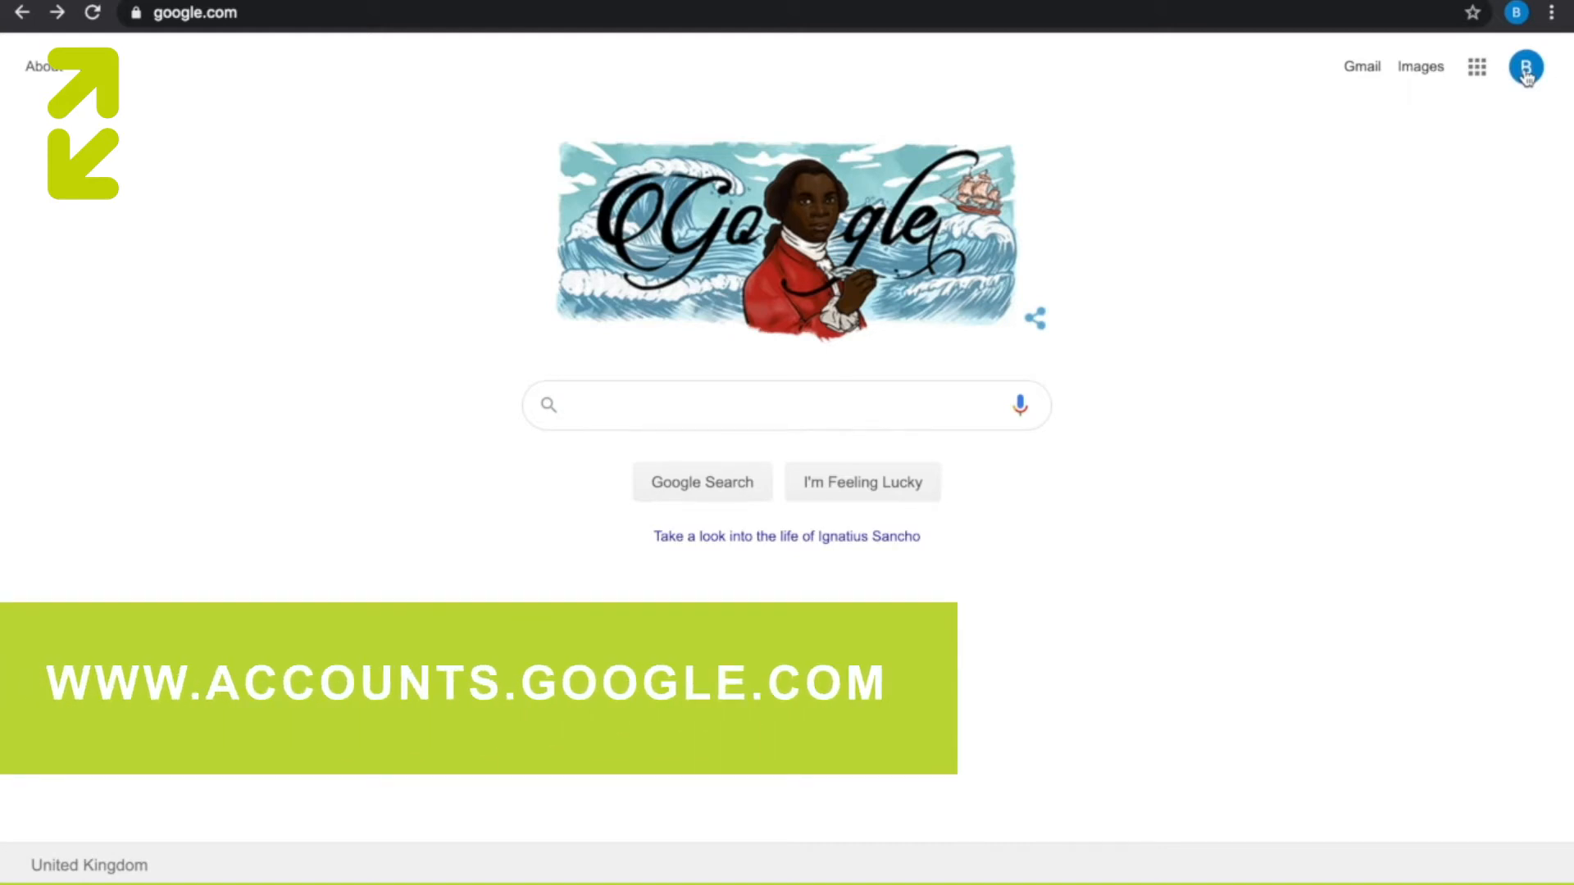
click(654, 10)
click(502, 137)
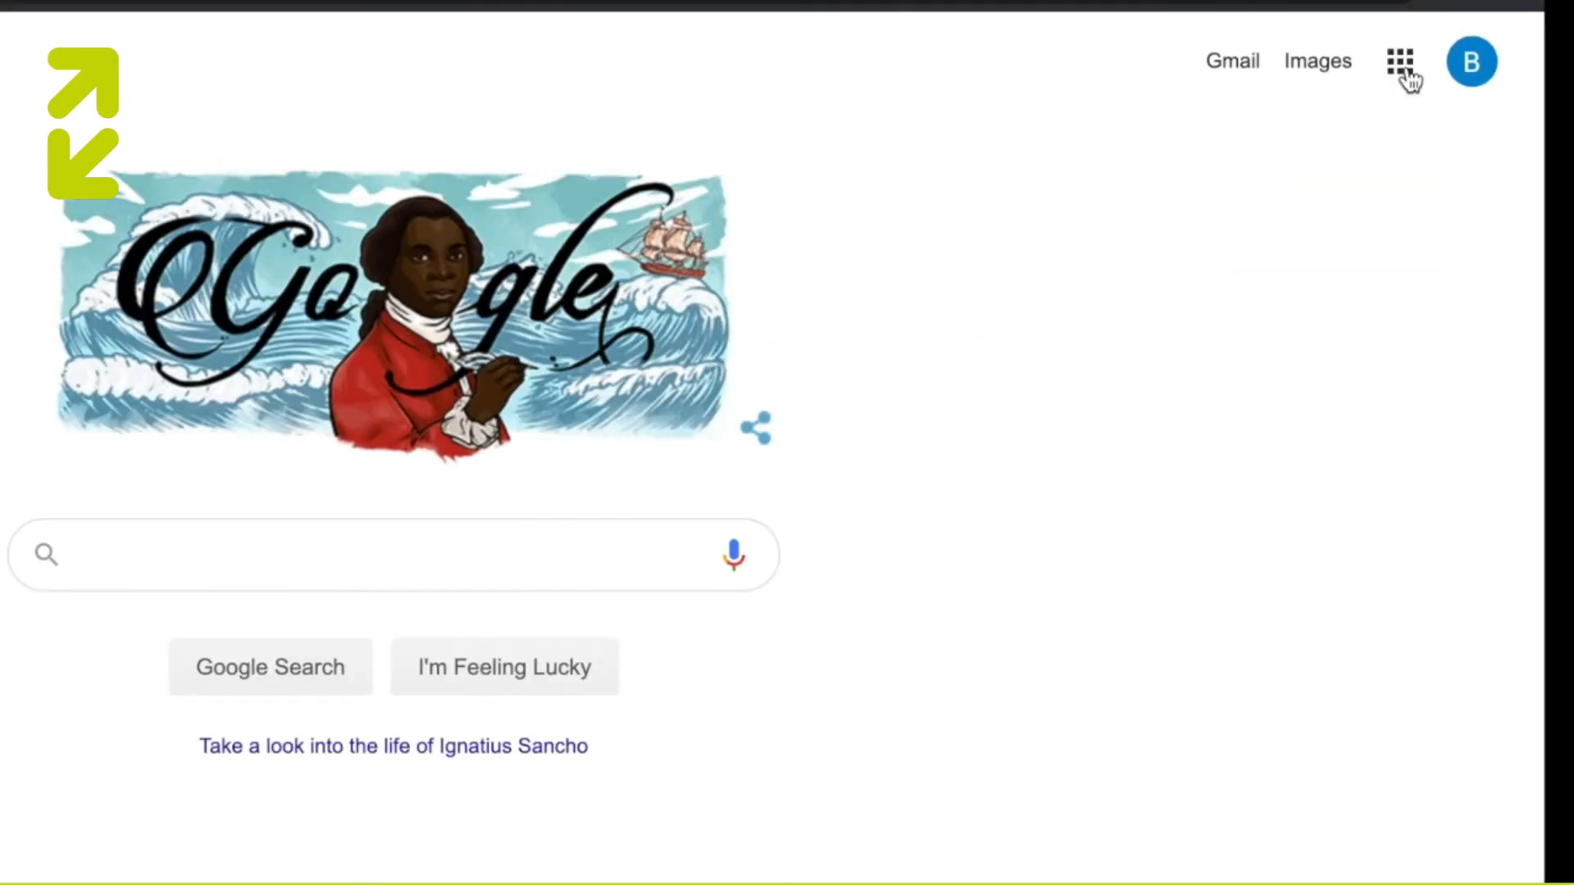
click(1405, 67)
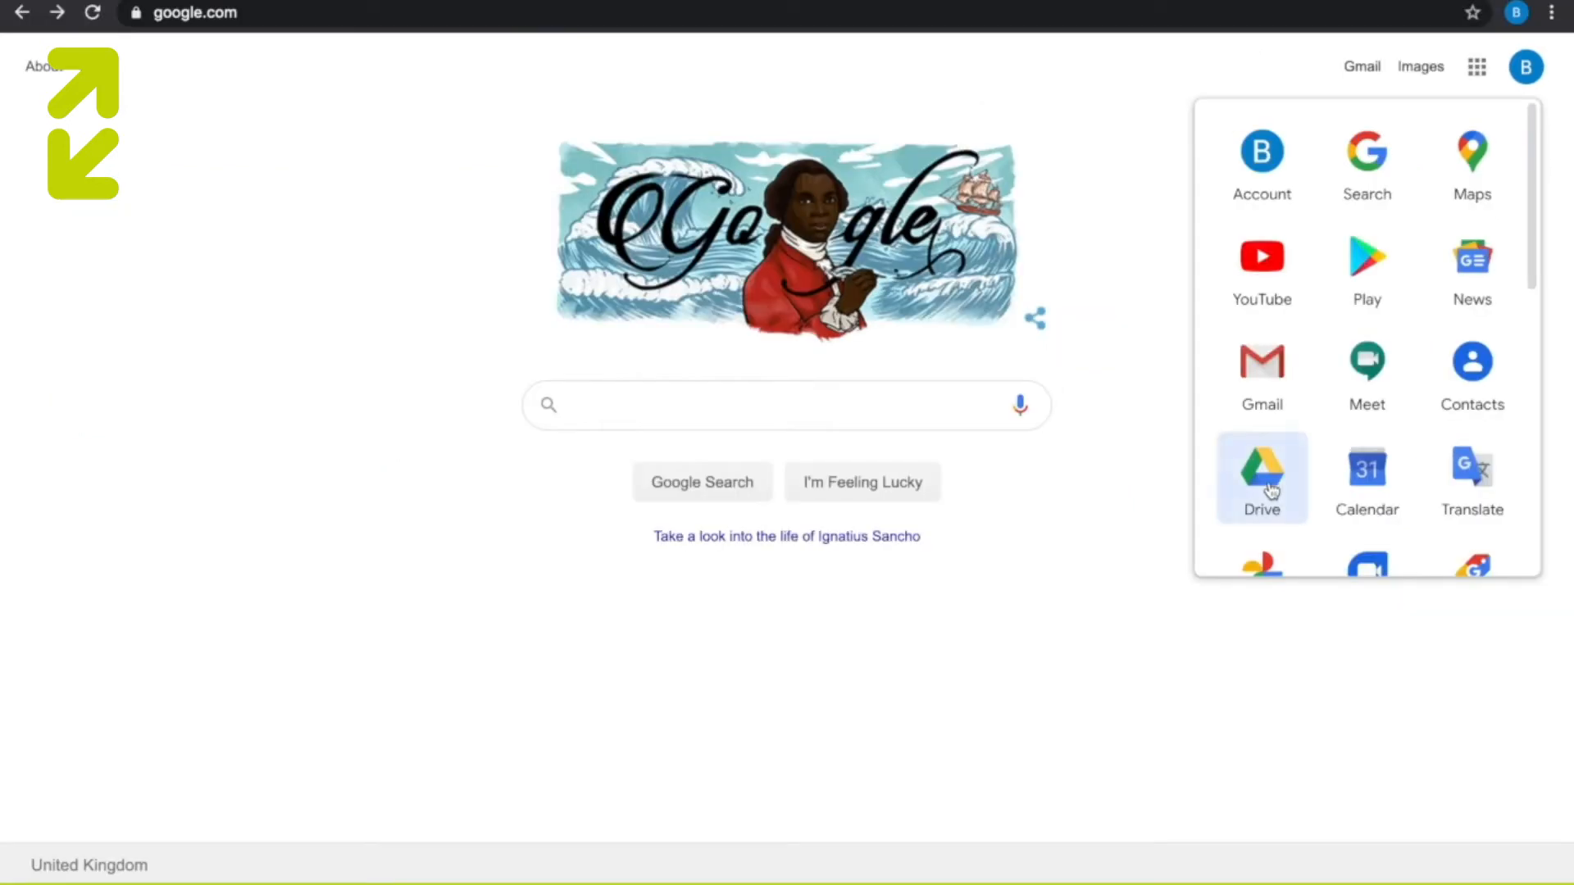
click(1270, 489)
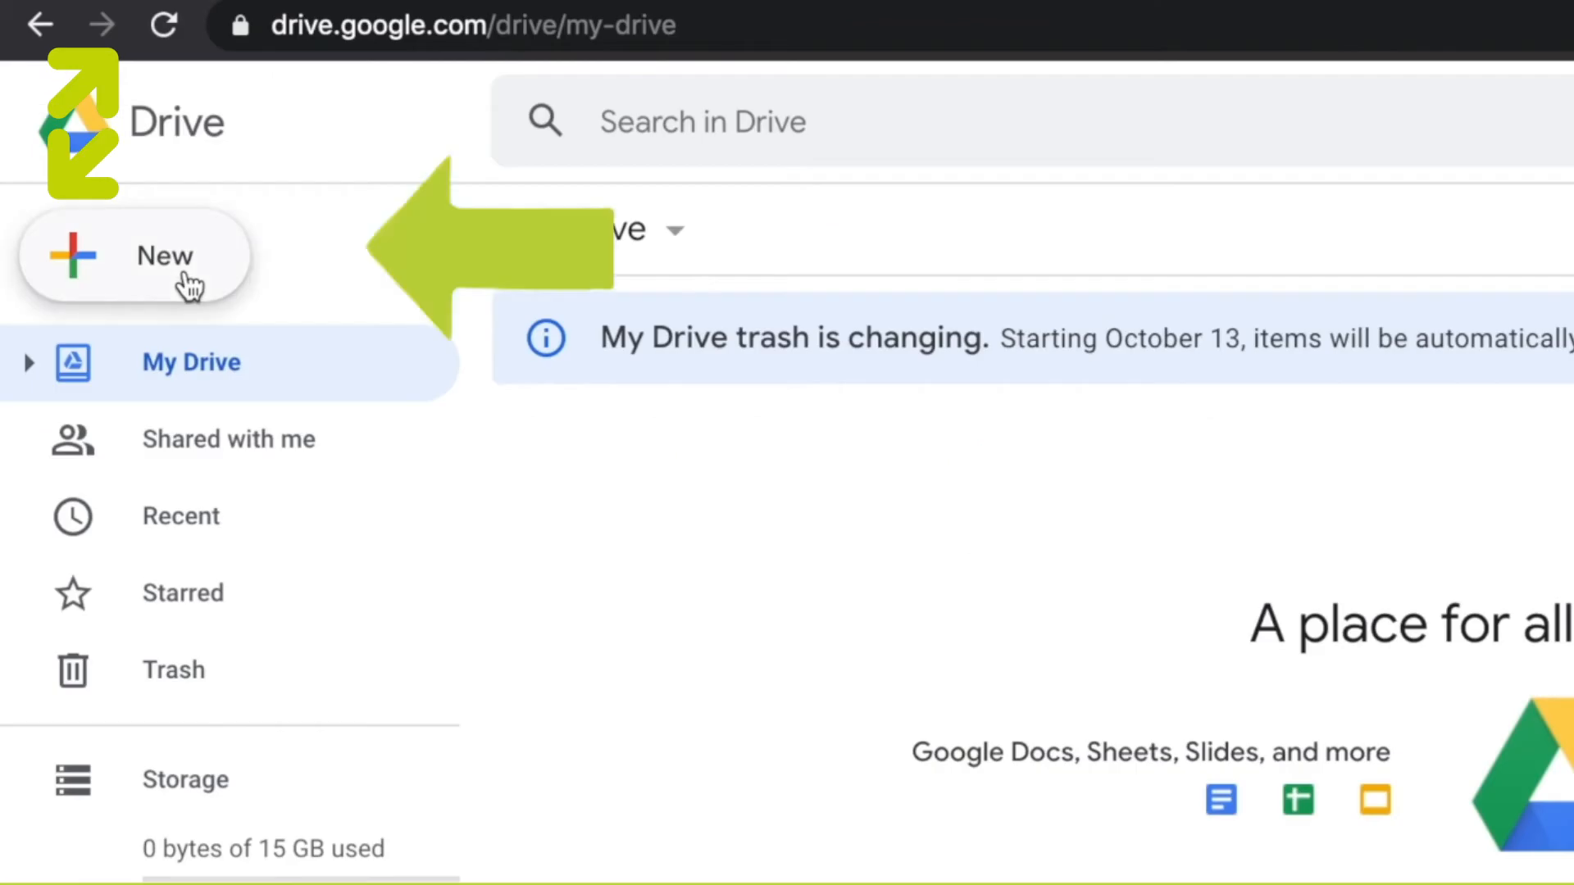
- Create a new blank Google Docs document in My Drive
click(189, 285)
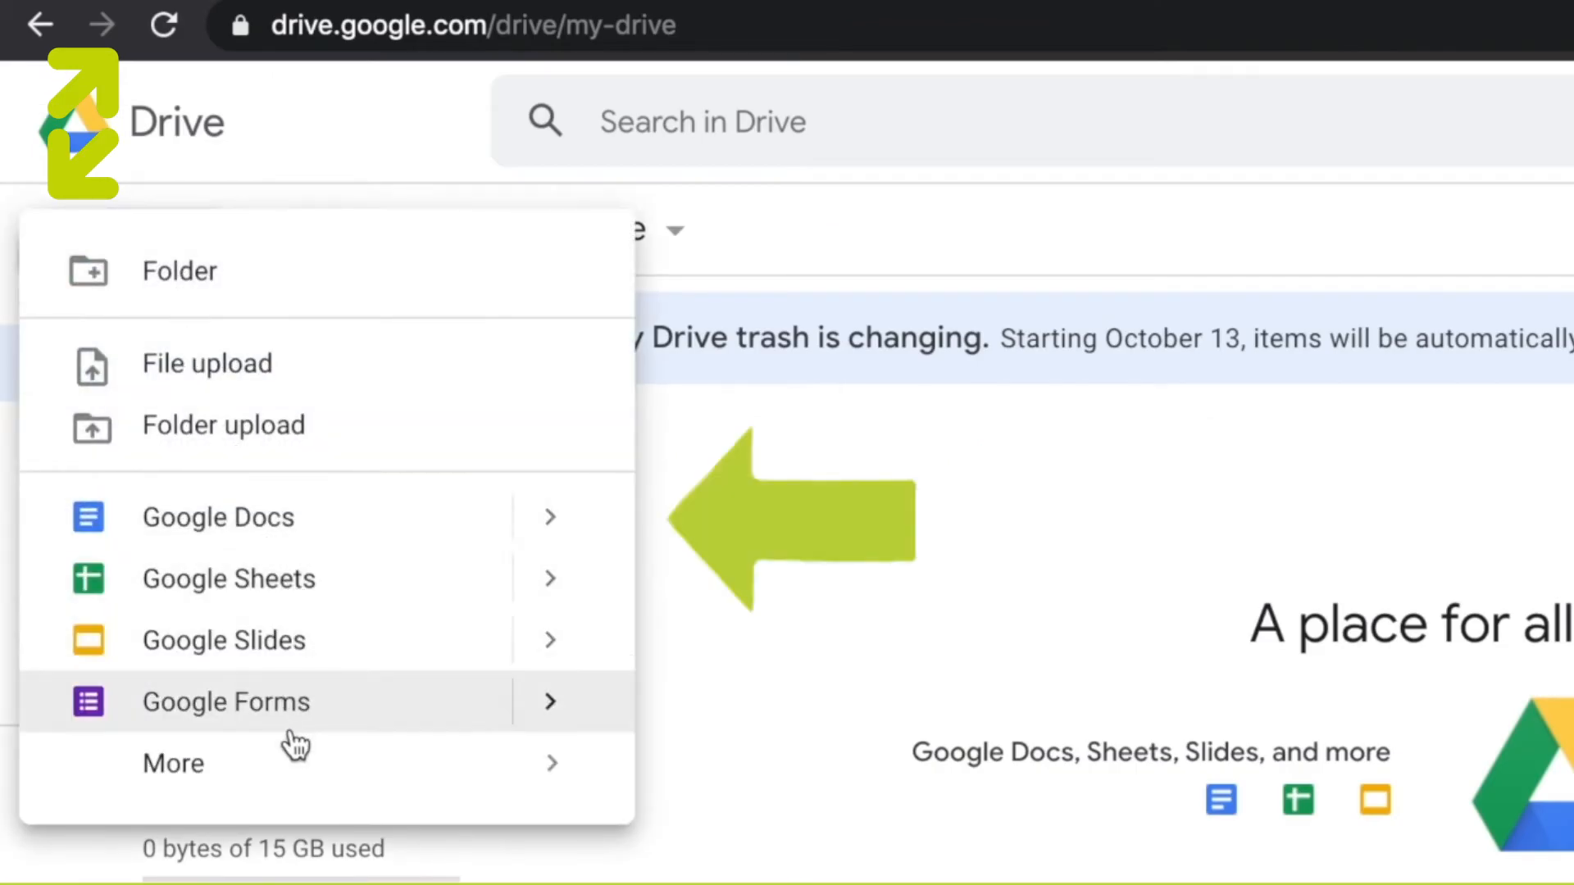
click(287, 533)
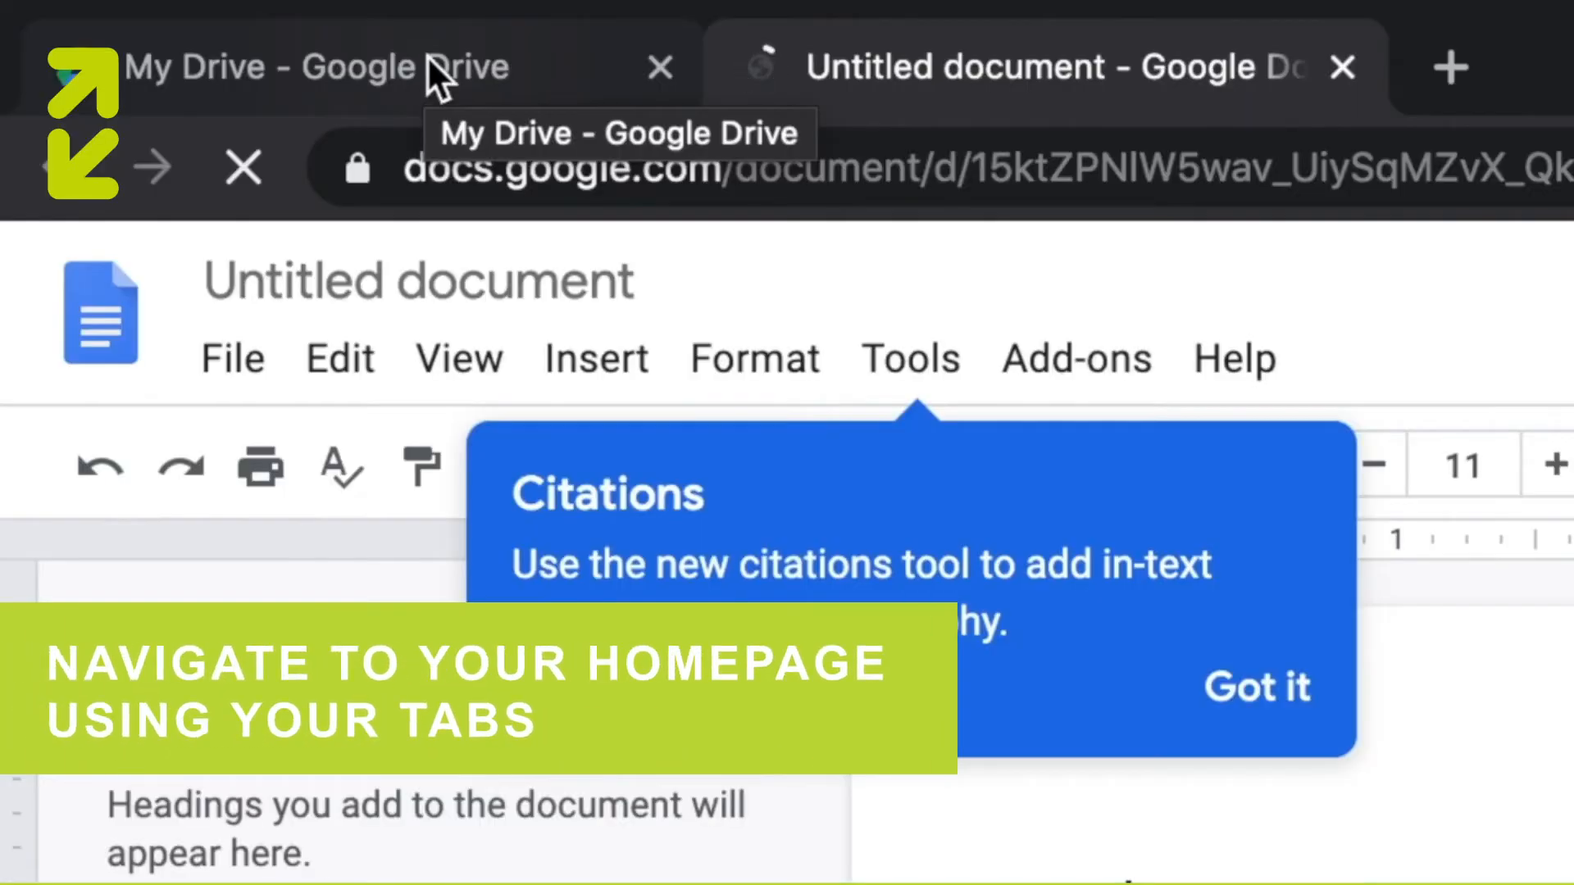
- Switch between My Drive and the untitled document, ending on the document, and dismiss the Citations tip
click(428, 59)
click(866, 85)
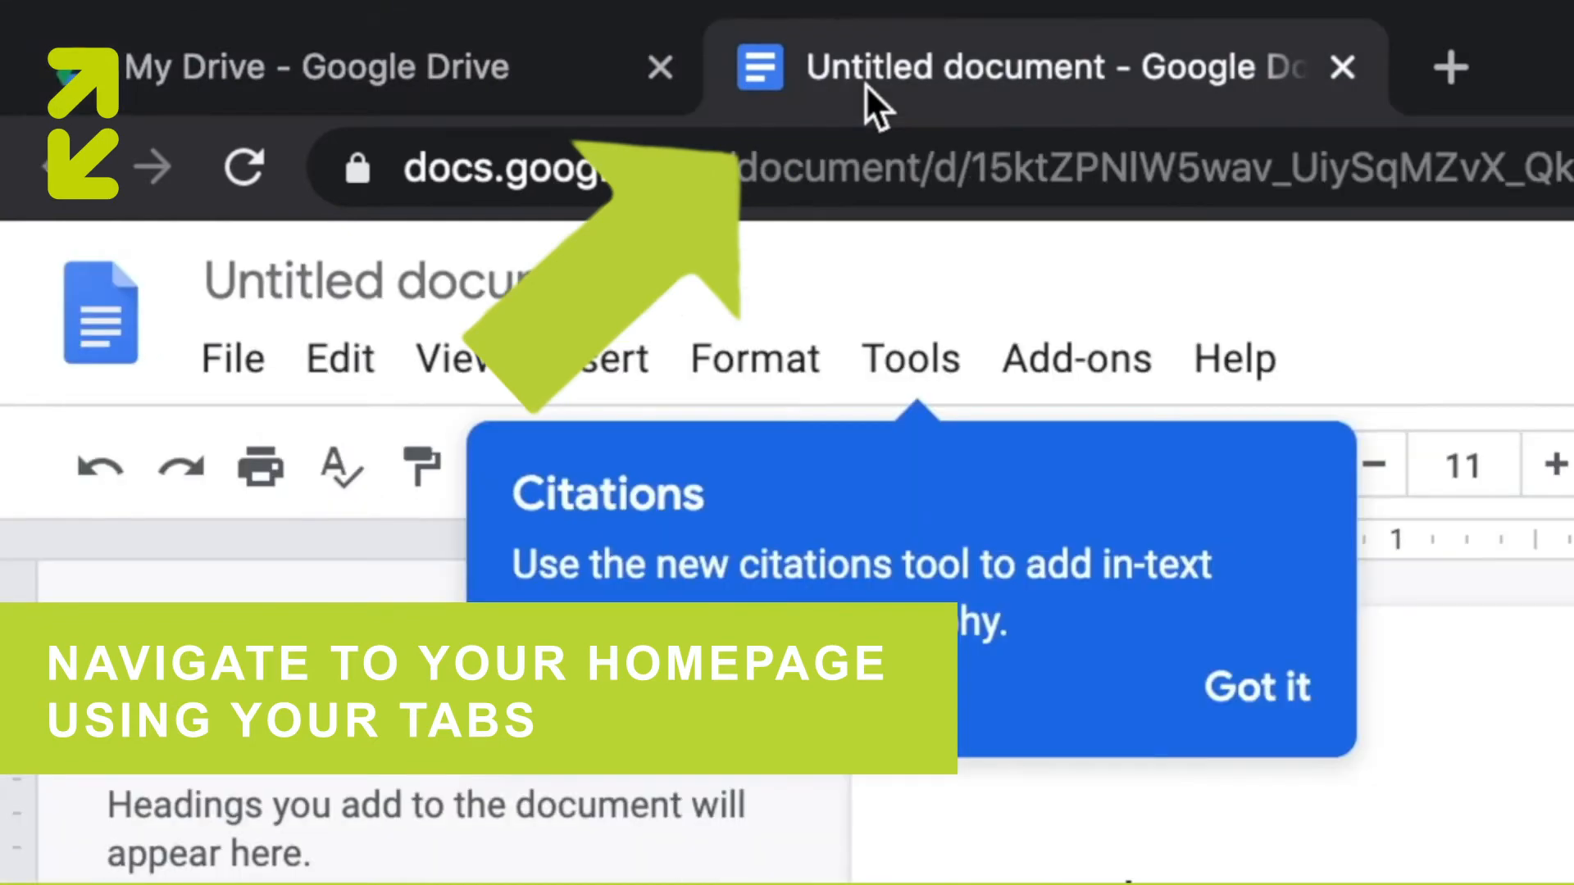
click(493, 92)
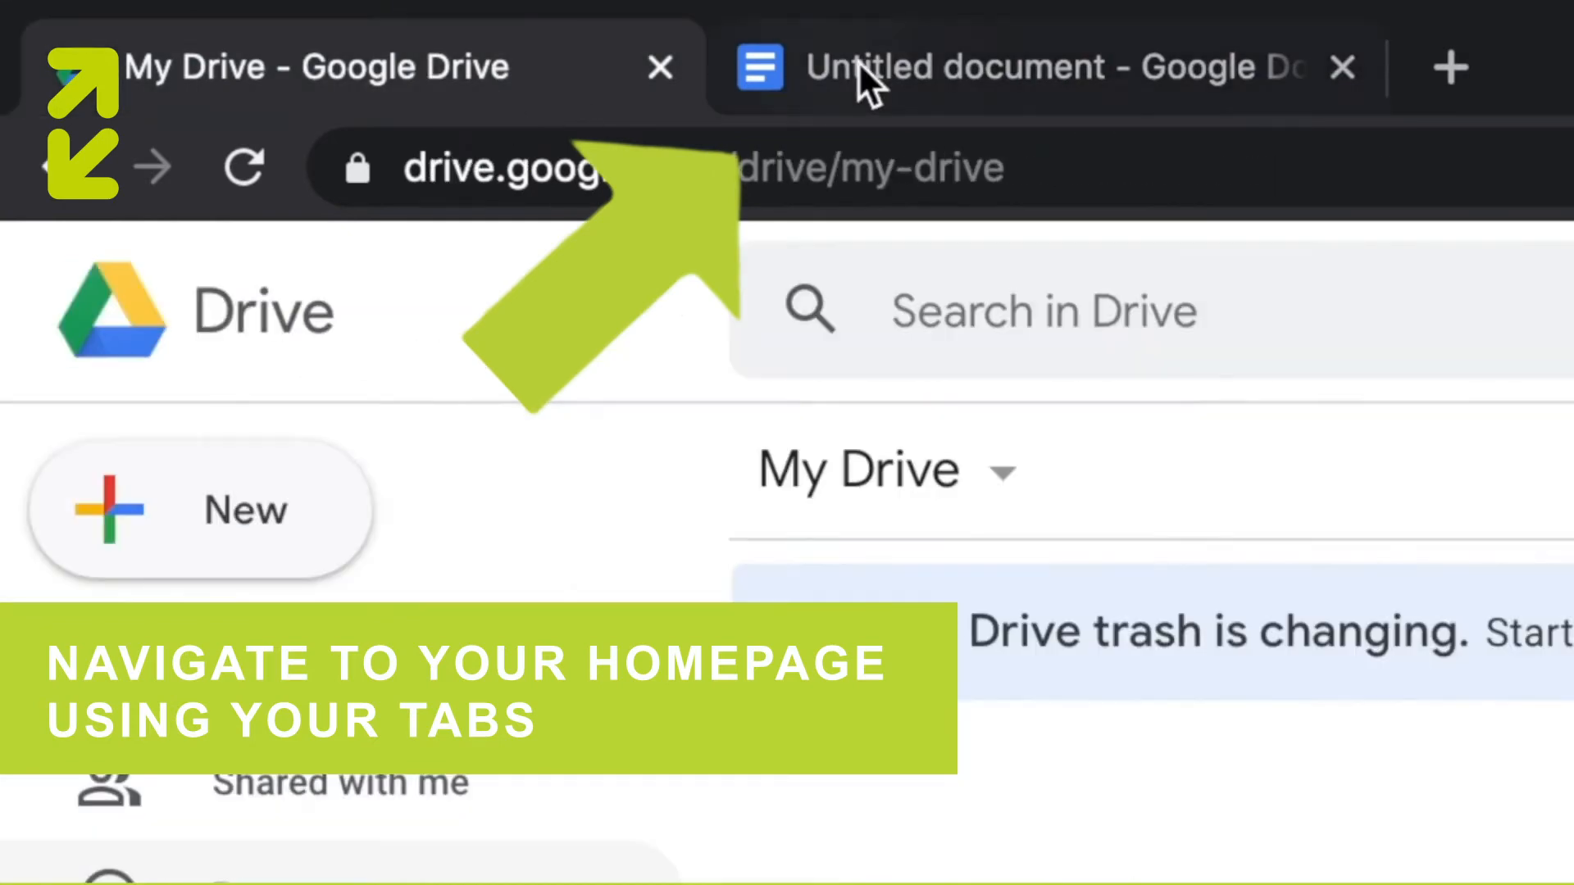
click(922, 74)
click(1295, 687)
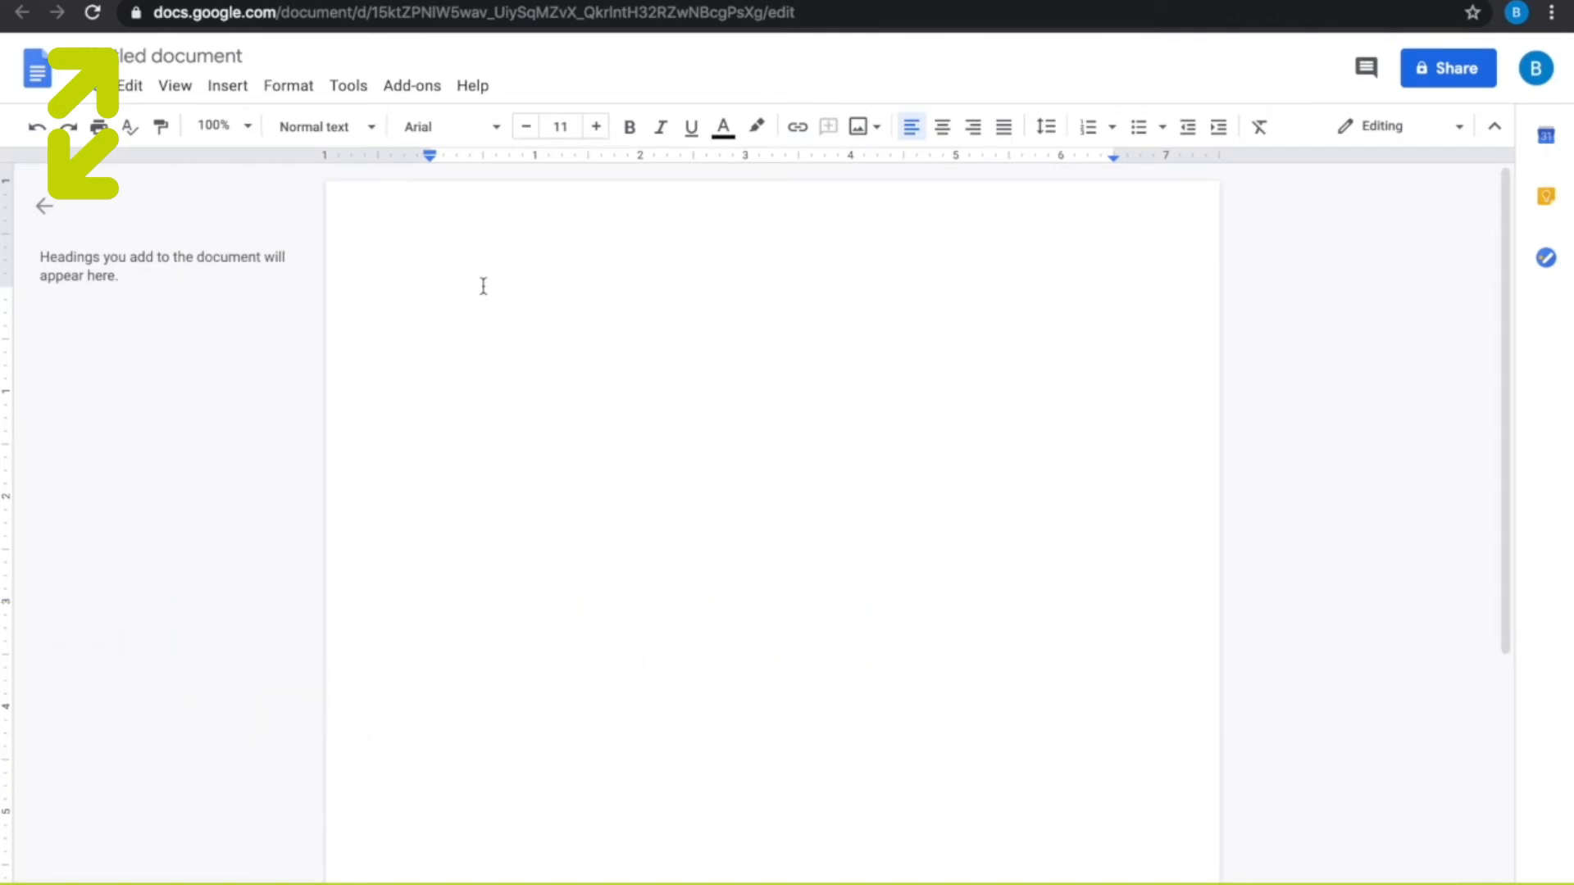
- Rename the untitled document as "Document Name"
click(215, 56)
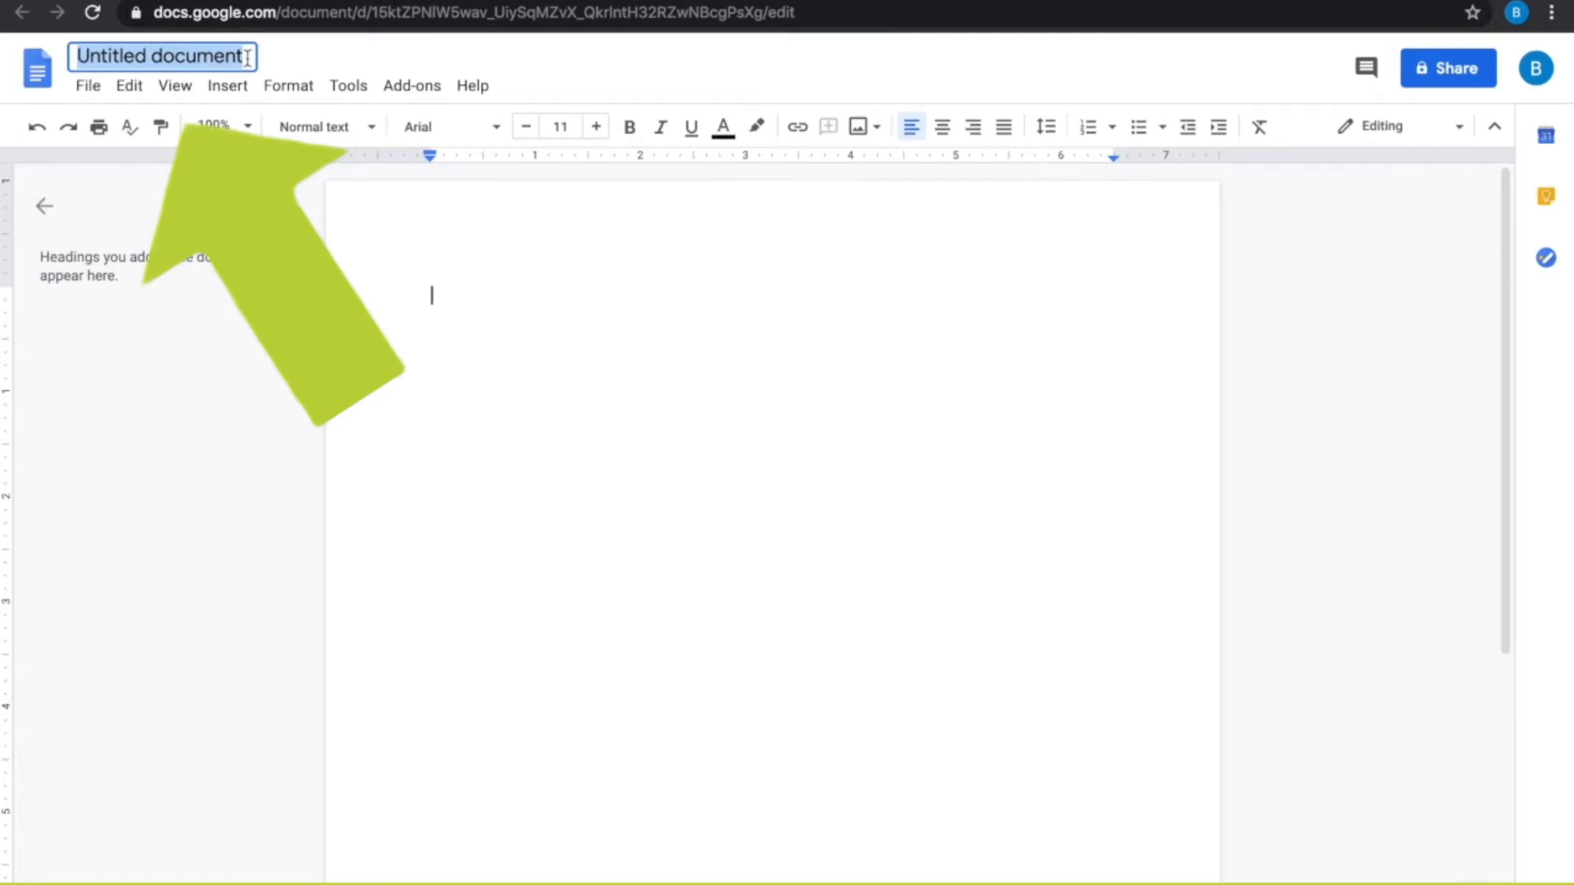
key(BackSpace)
text(Document Name)
key(Return)
- Enter "Add the body" as the document's text and close the document to return to Drive
text(Ad)
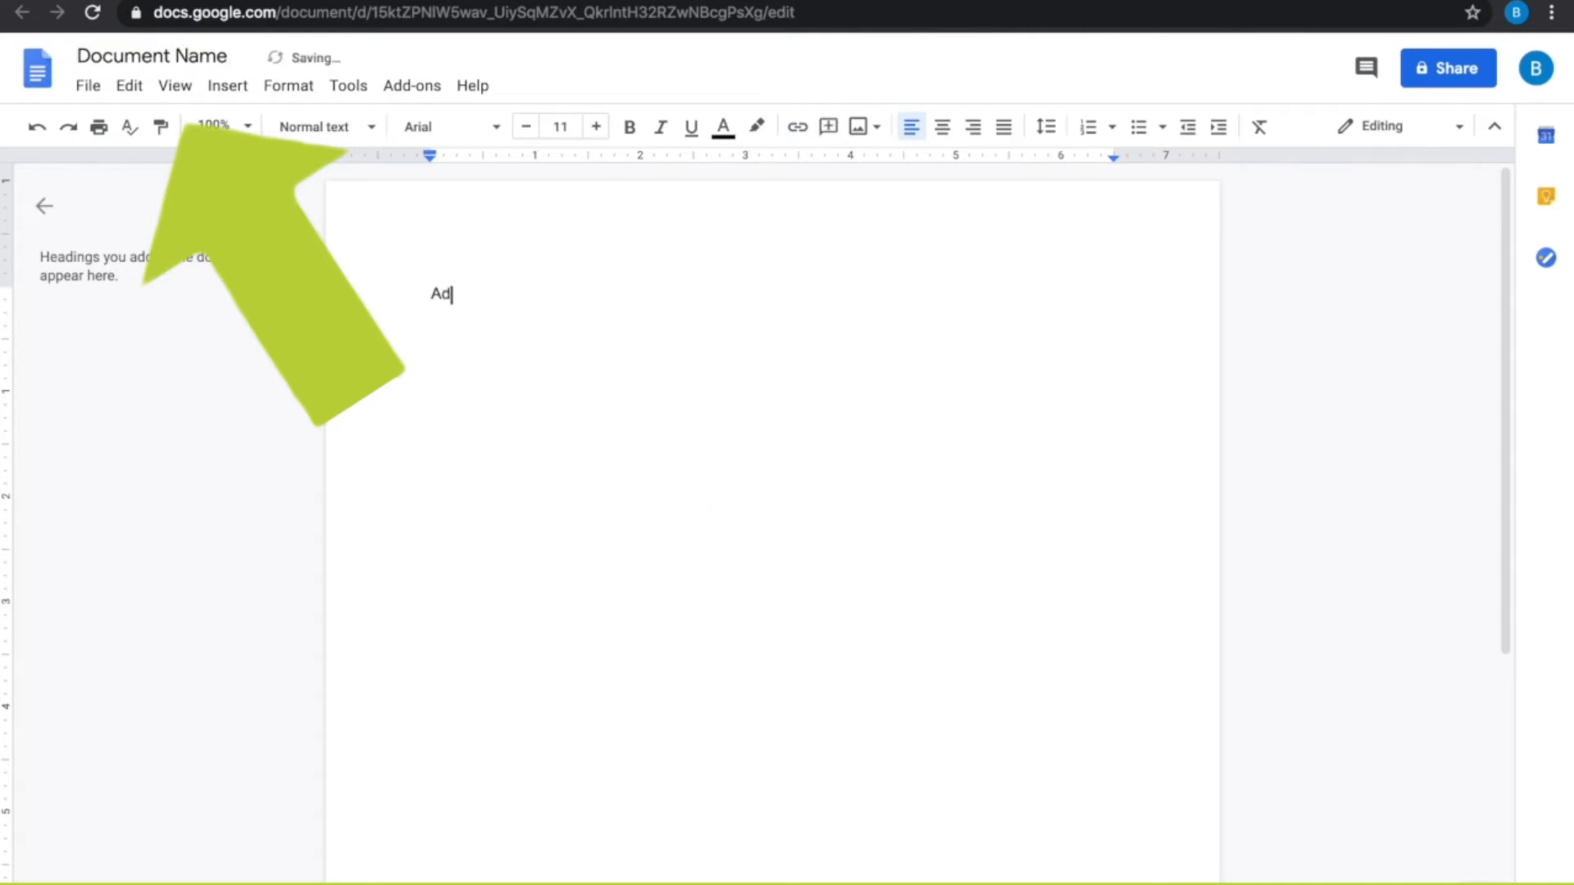
text(d the body)
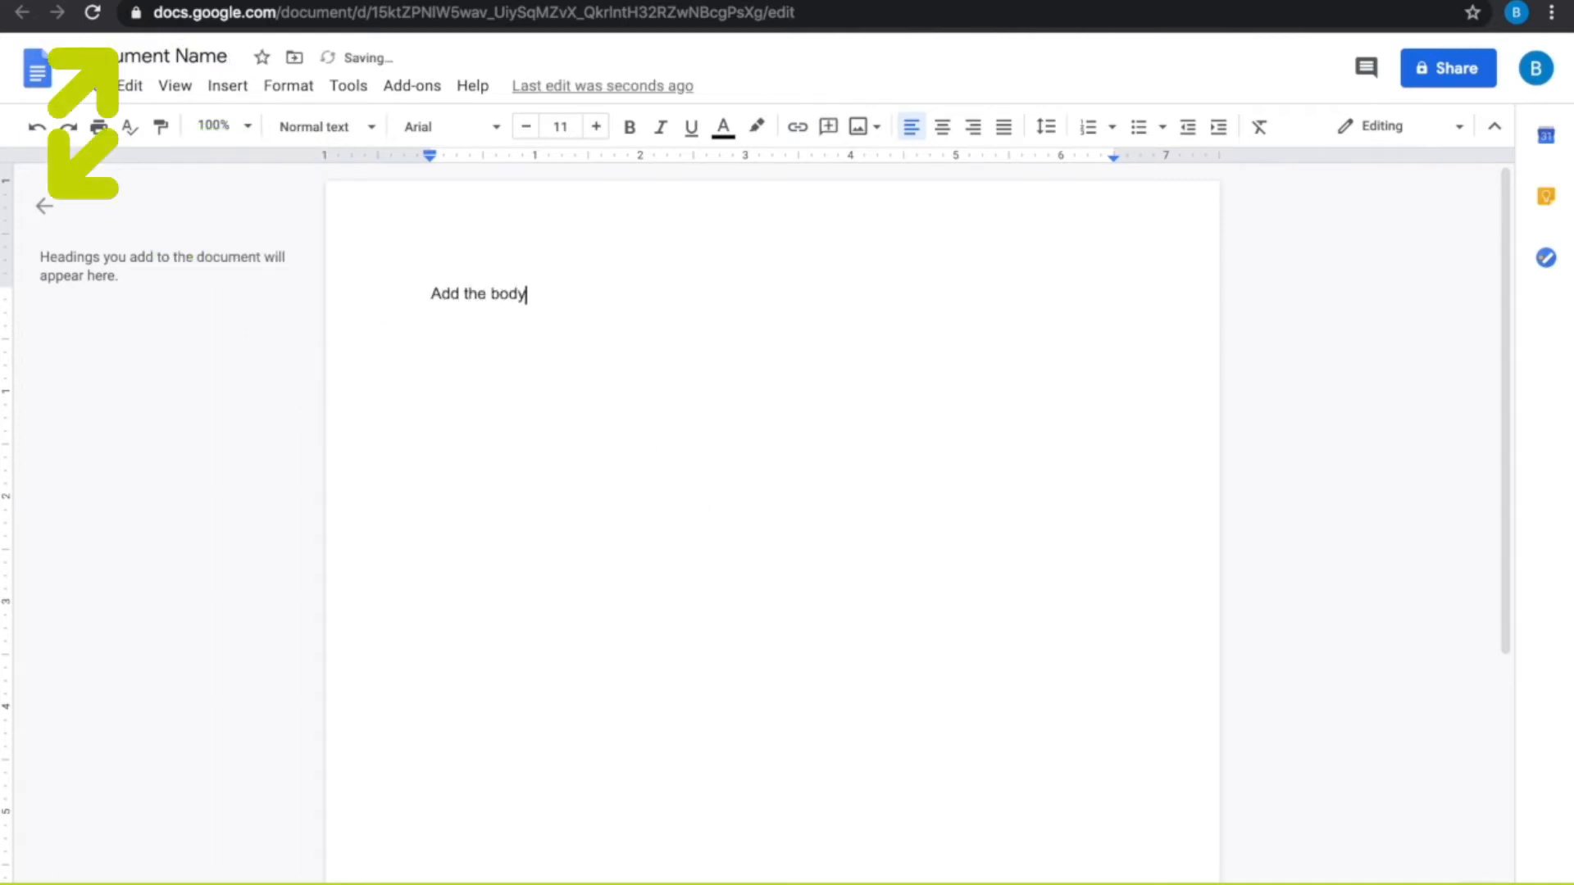
double_click(683, 603)
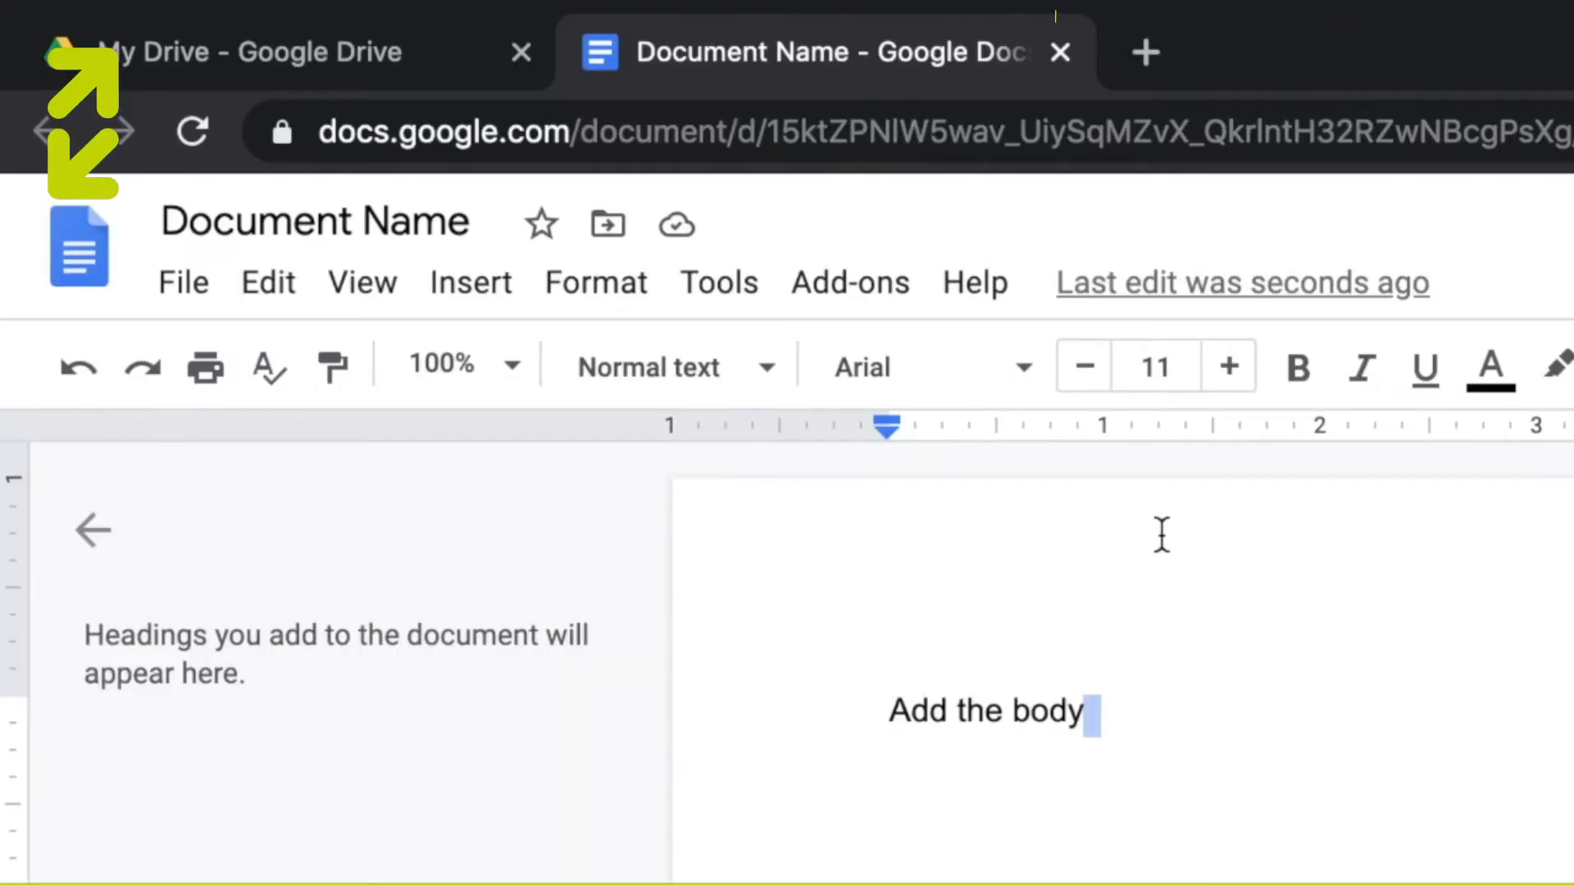
click(1065, 50)
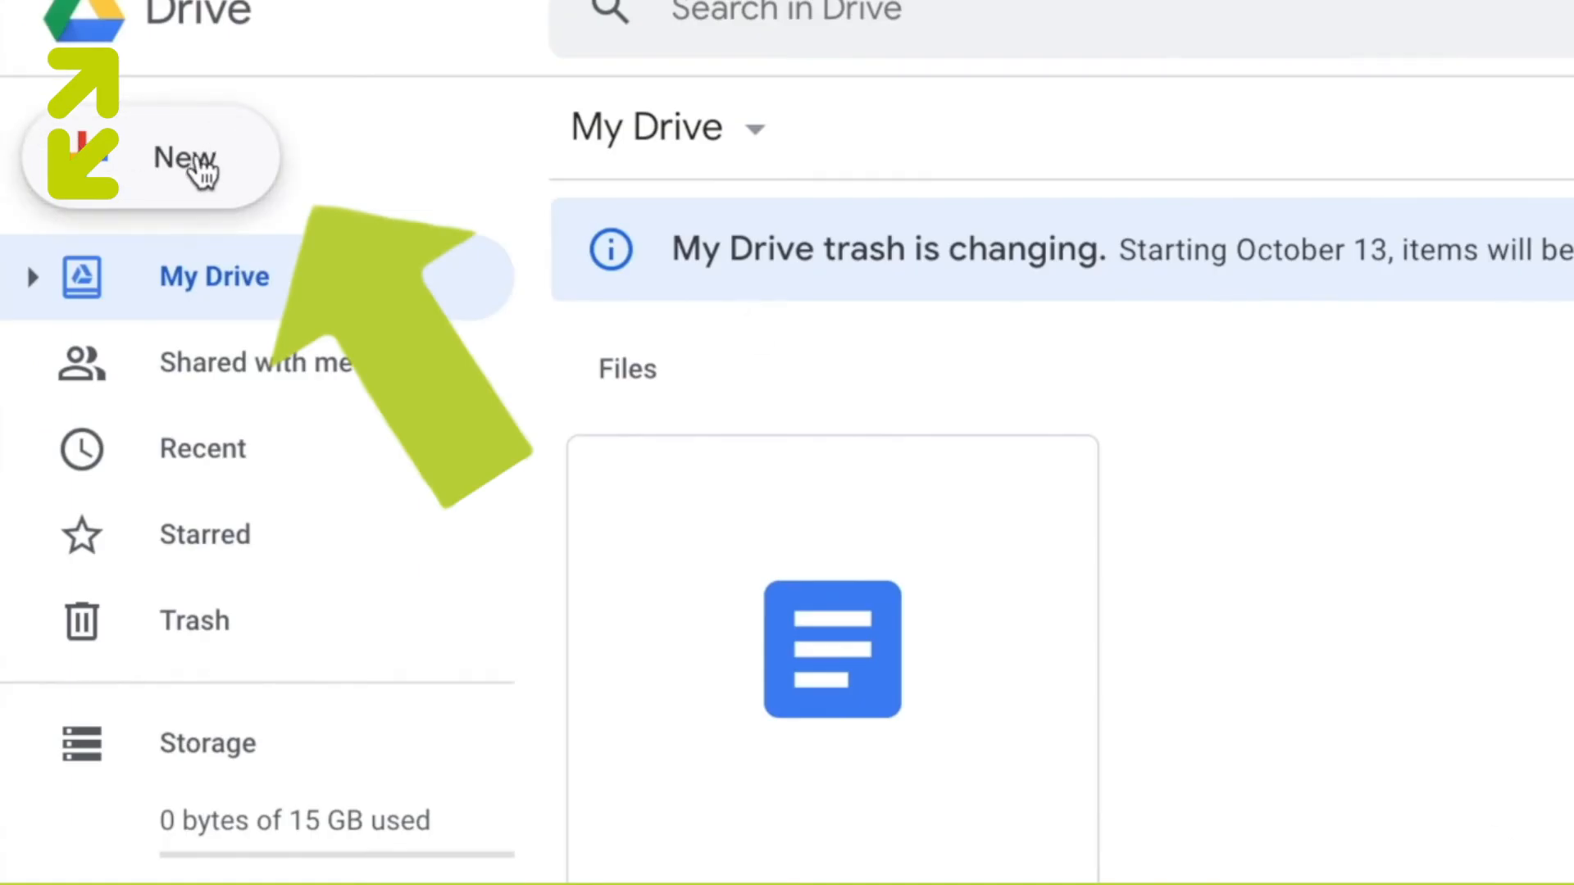
- Upload the resume .docx file from the Downloads folder to My Drive and dismiss the upload notice
click(201, 168)
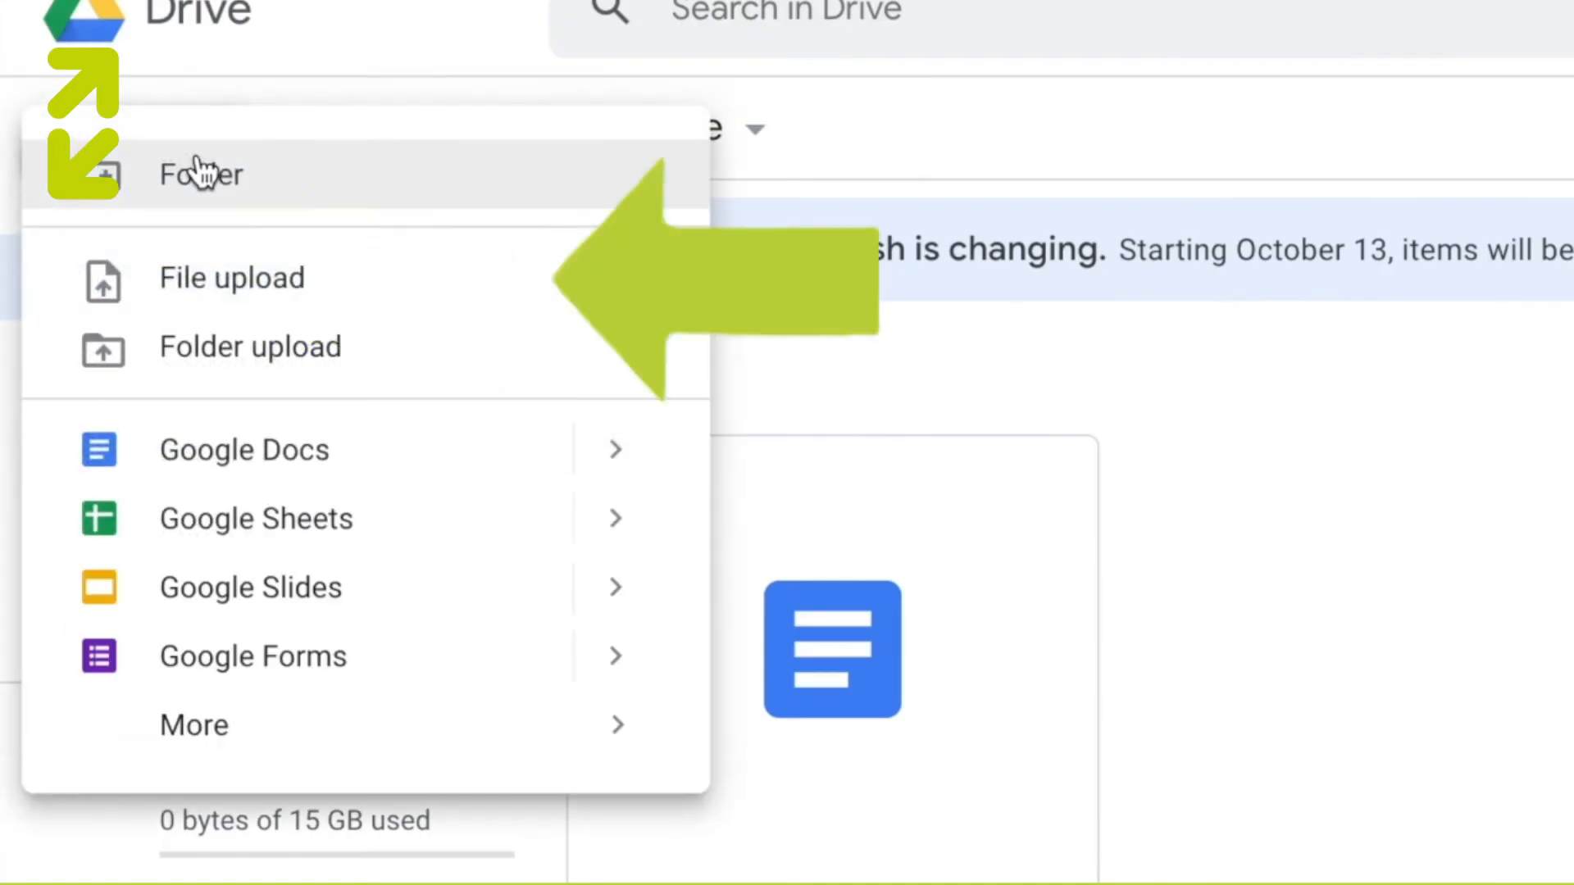
click(385, 311)
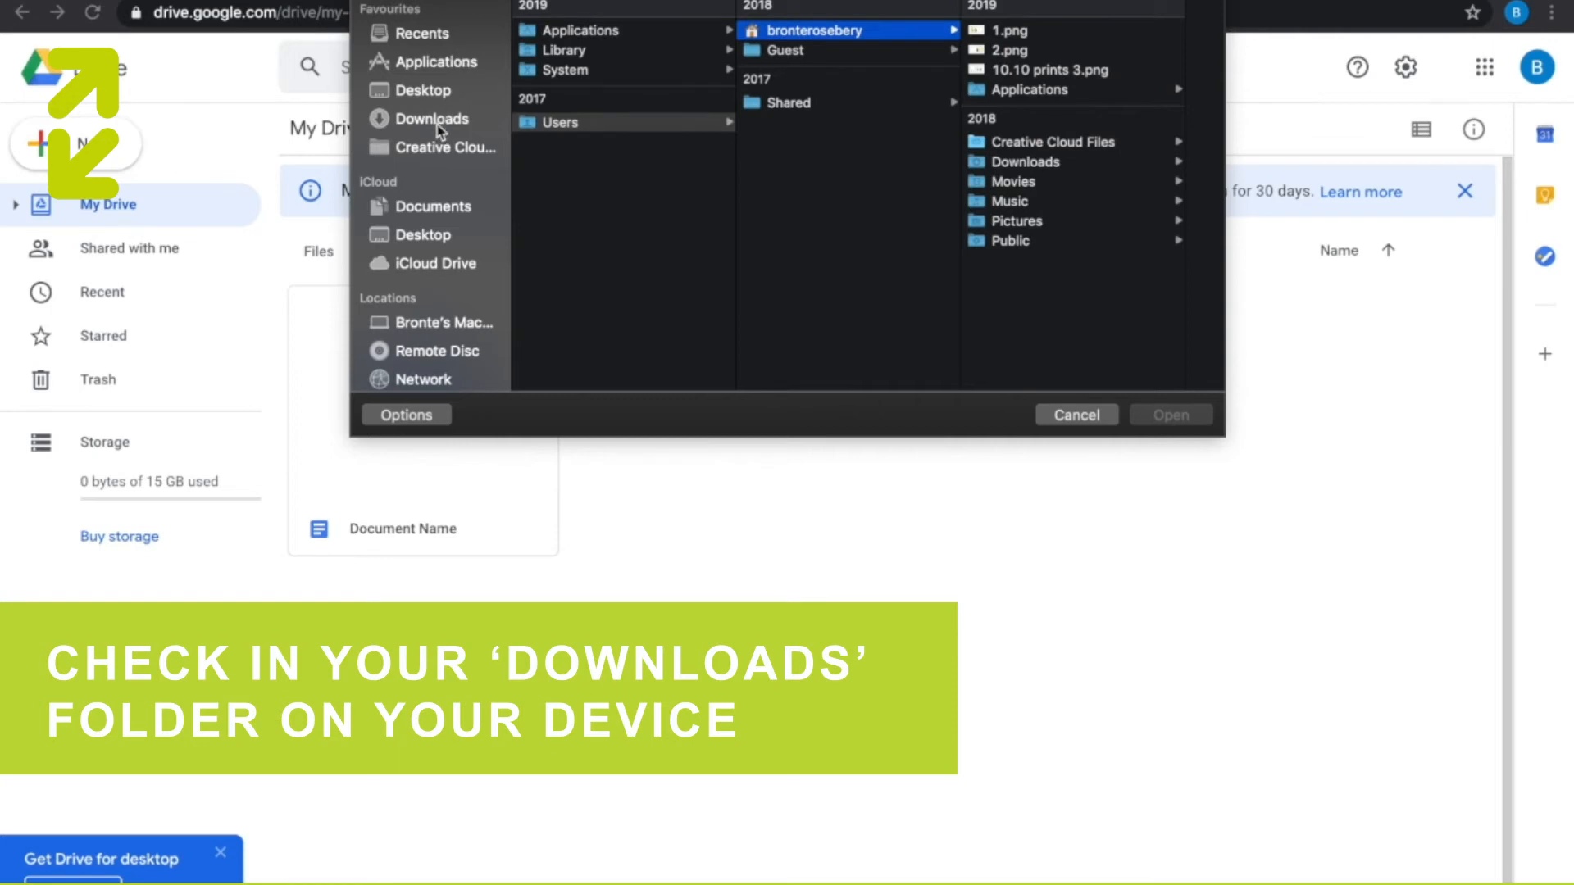
click(440, 131)
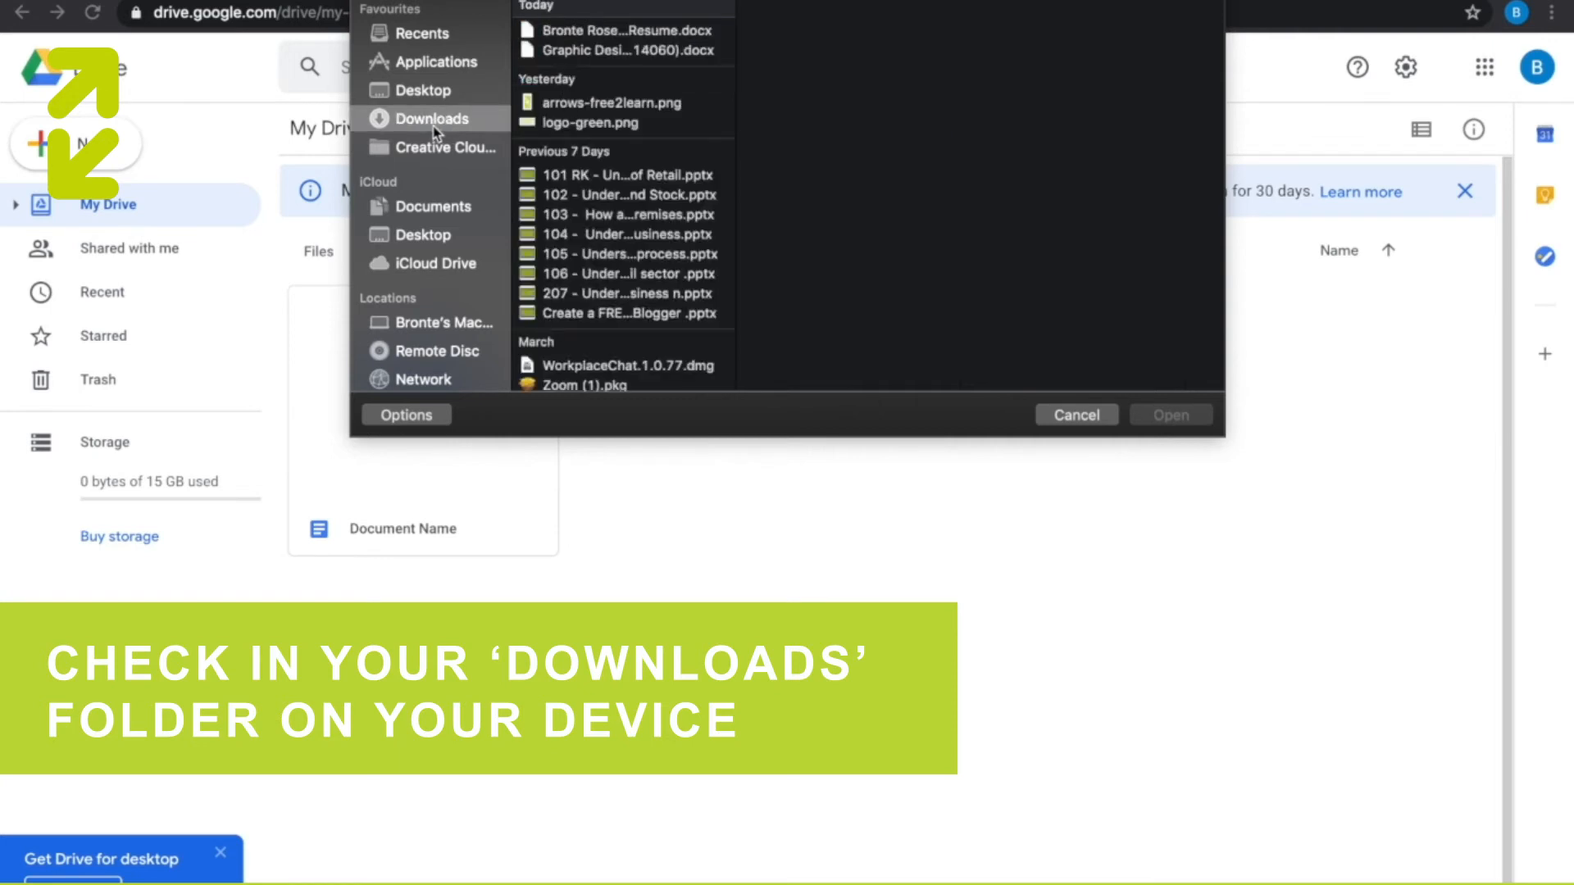
click(576, 34)
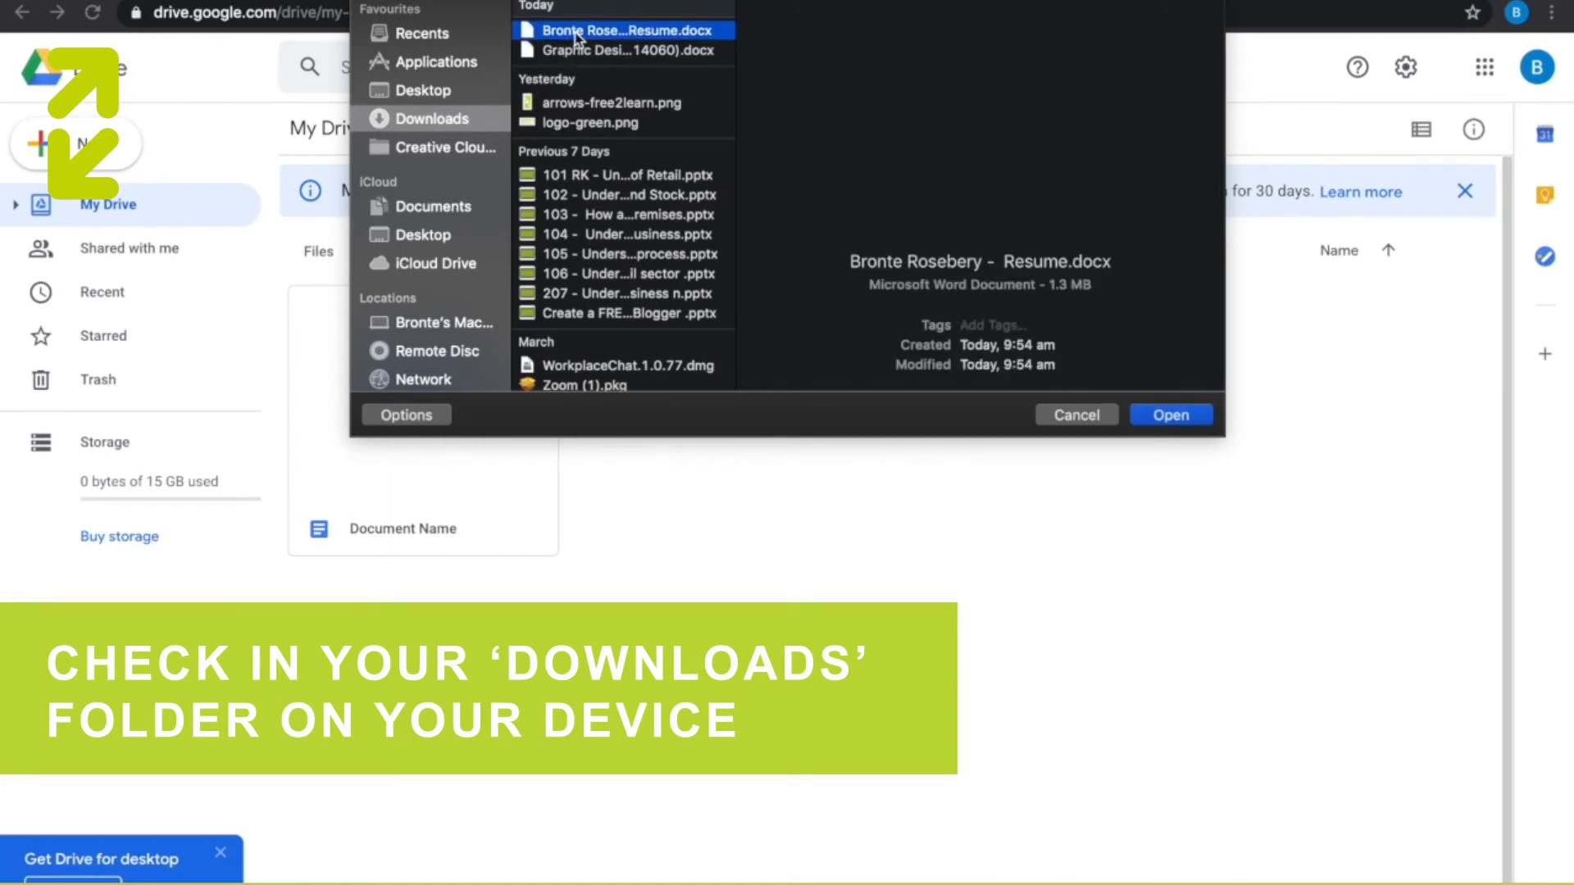
click(1163, 417)
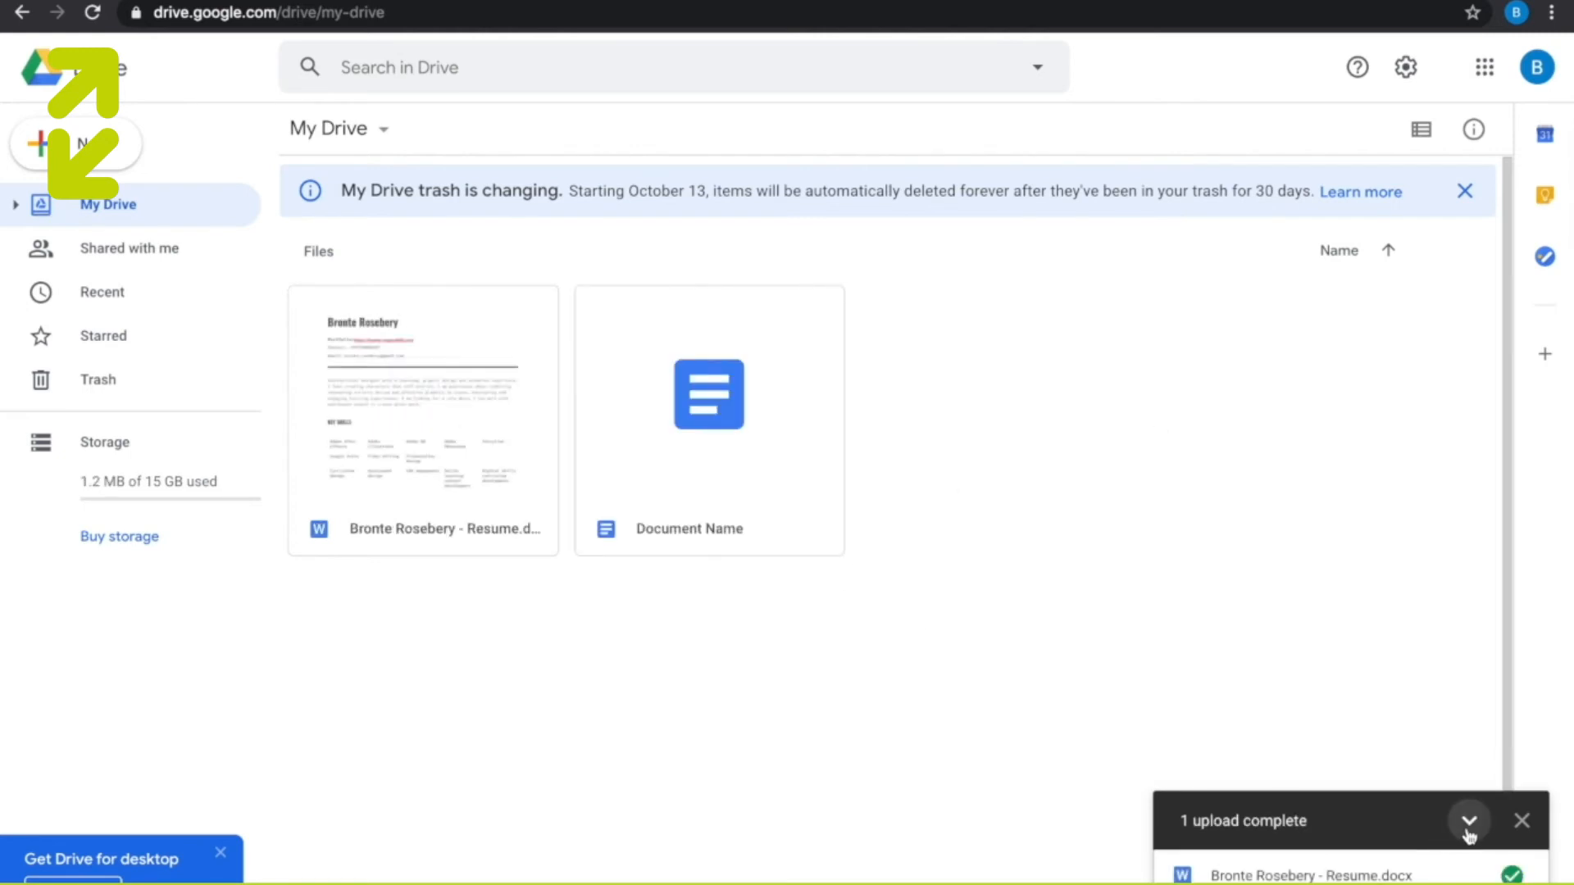
click(1522, 821)
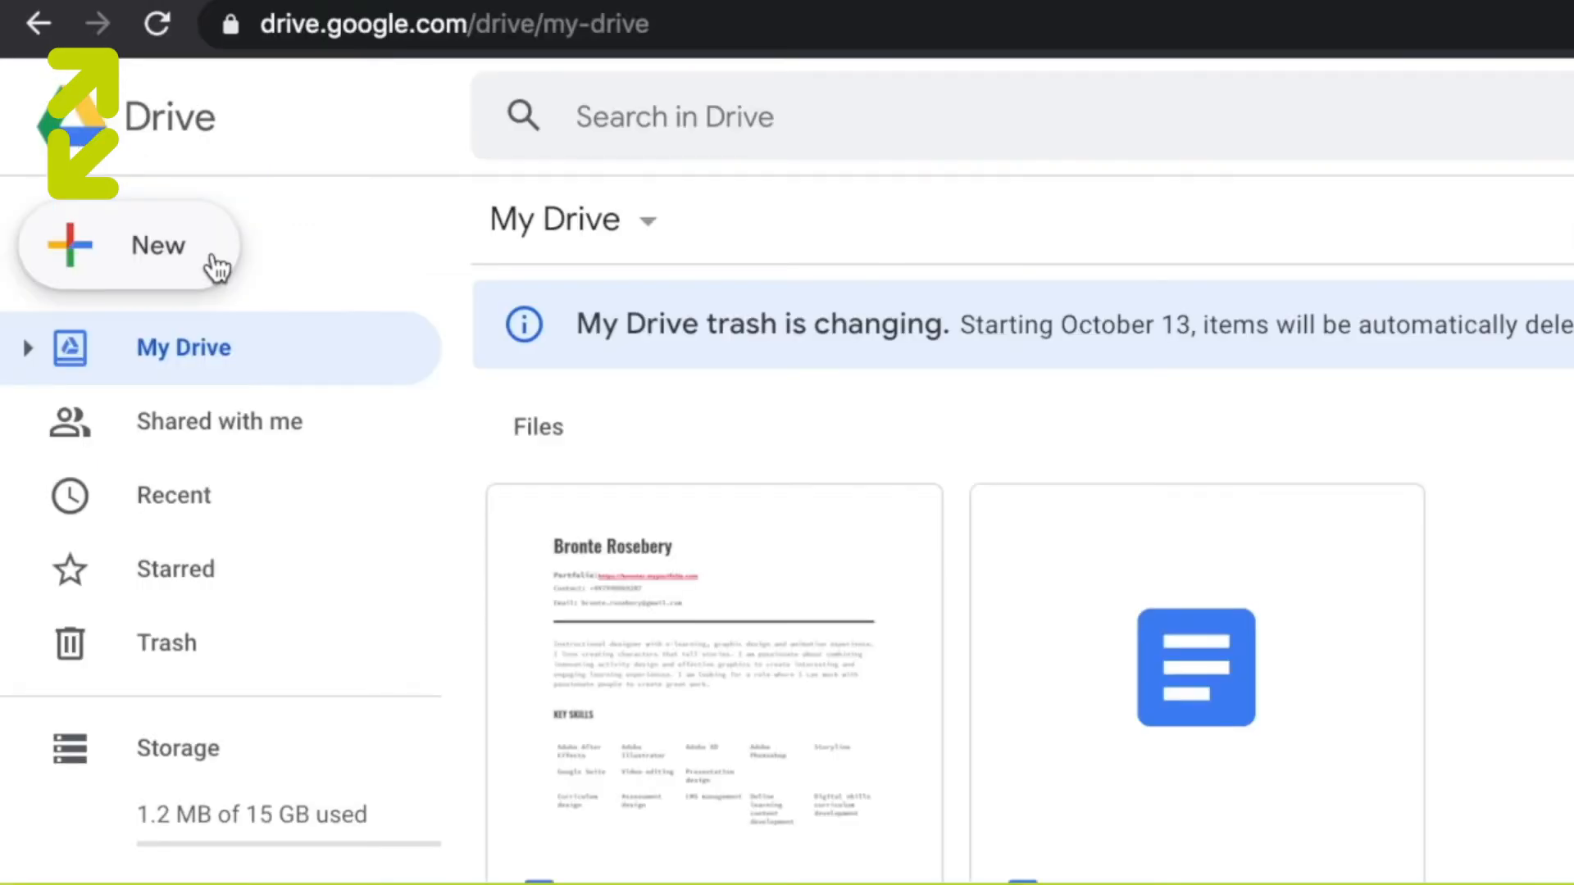
- Create a new folder named "Work" in My Drive
click(217, 266)
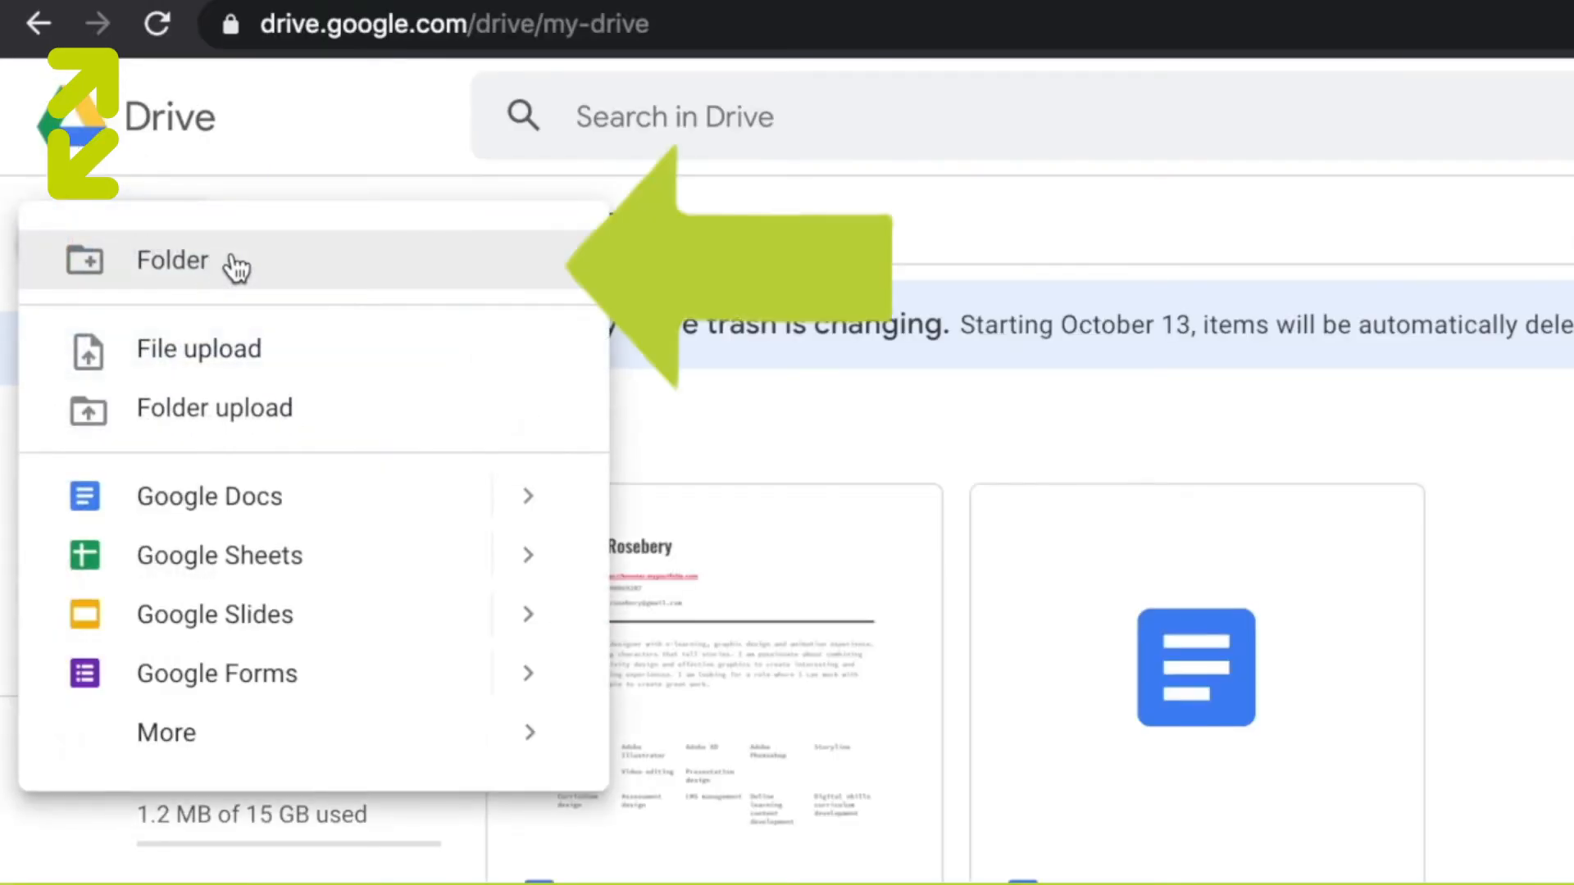
click(237, 266)
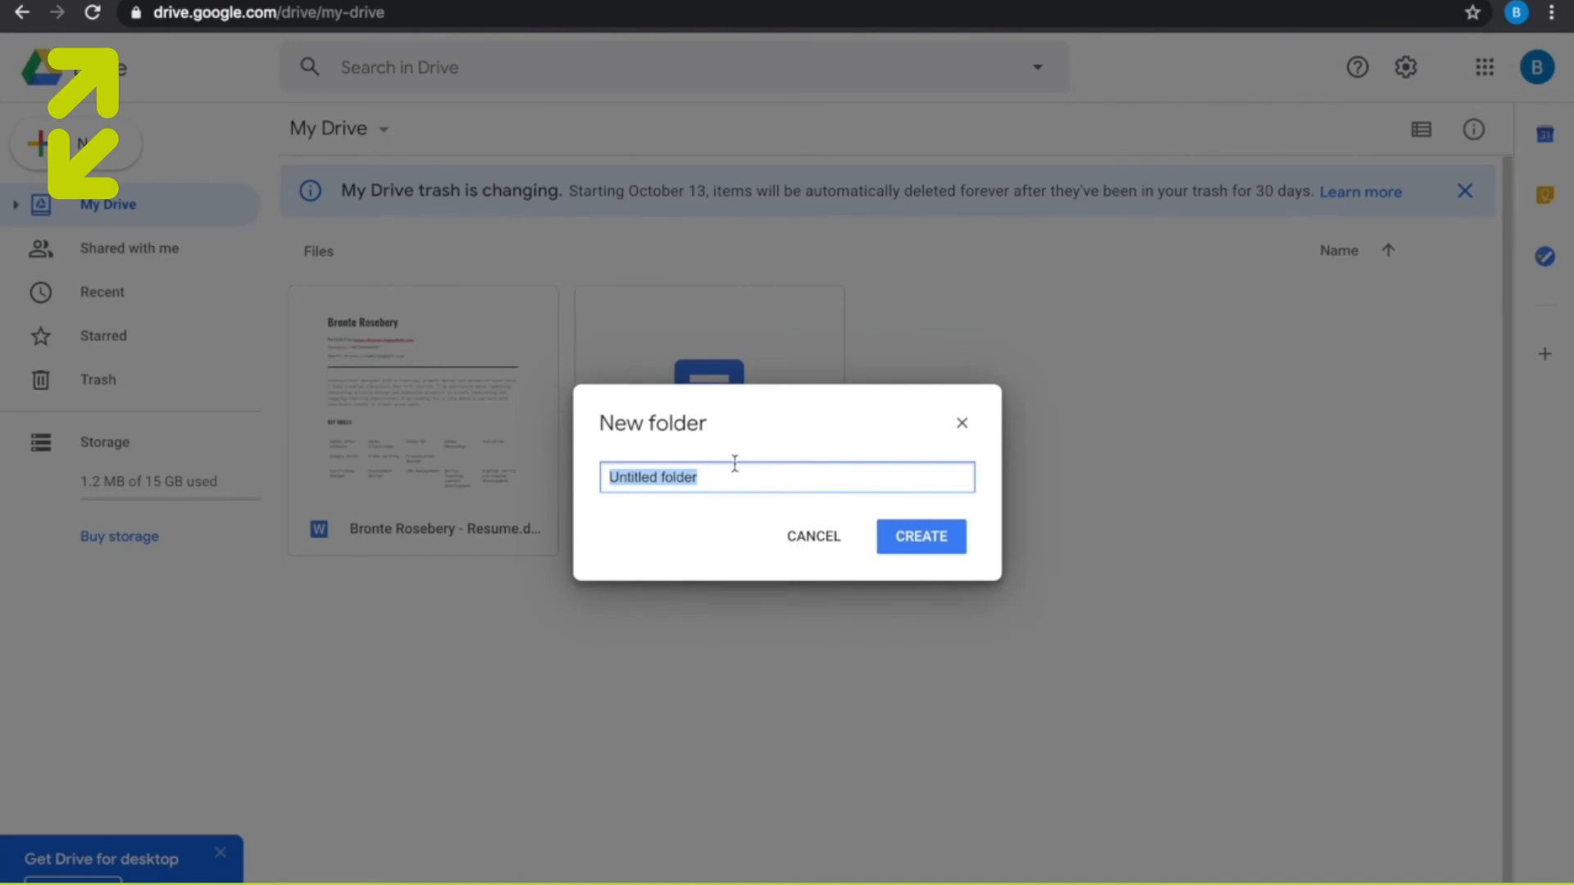
text(Work)
click(945, 529)
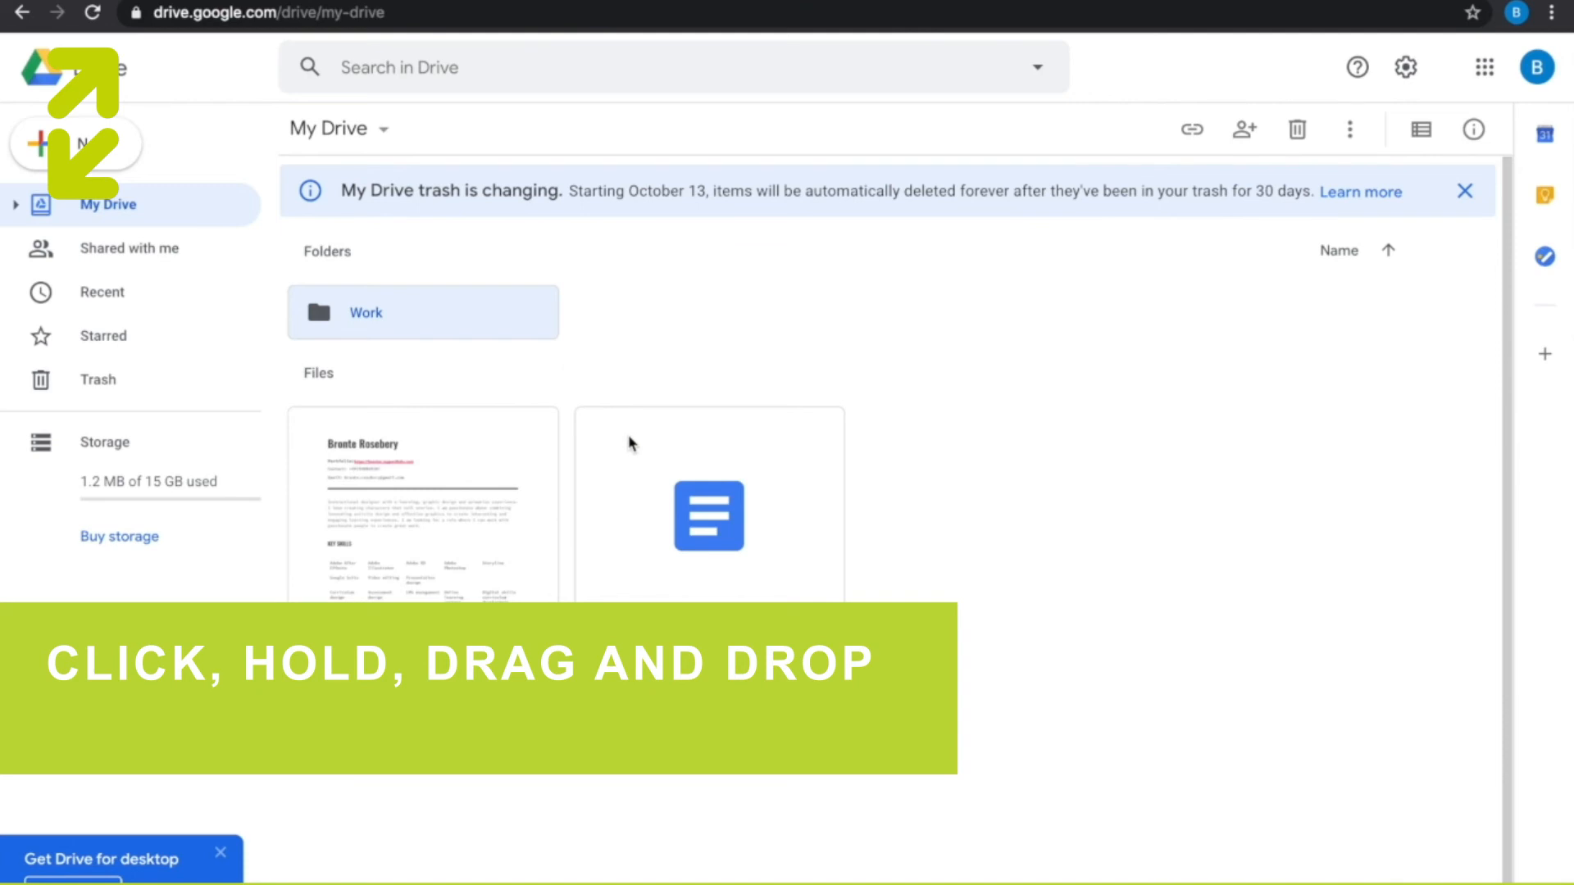
- Move the resume file from My Drive into the Work folder and open that folder
click(507, 495)
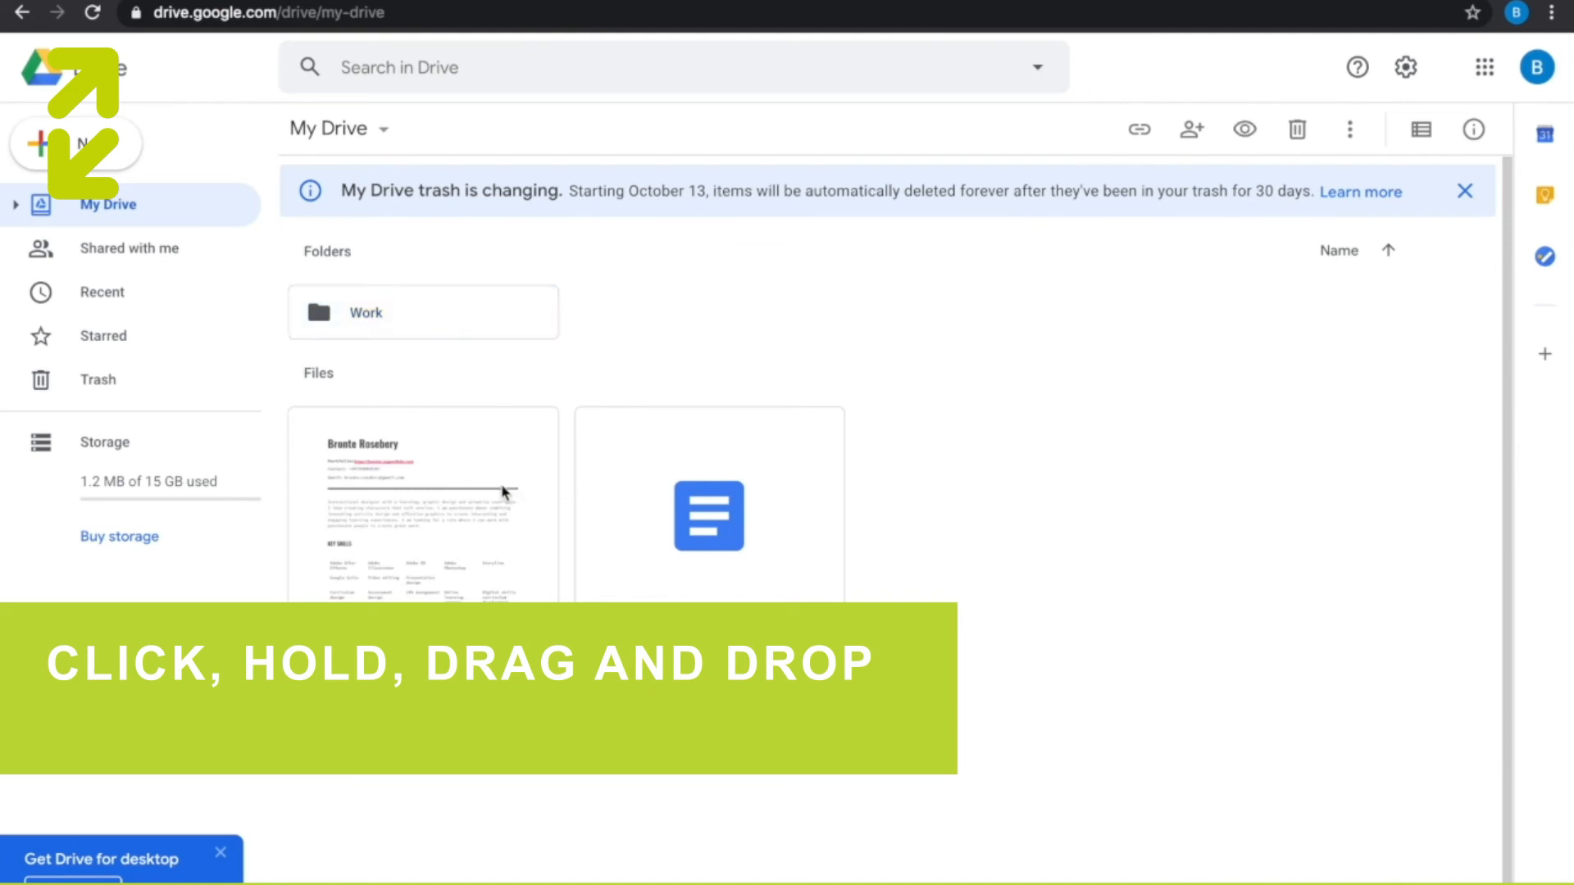
drag(487, 528, 472, 319)
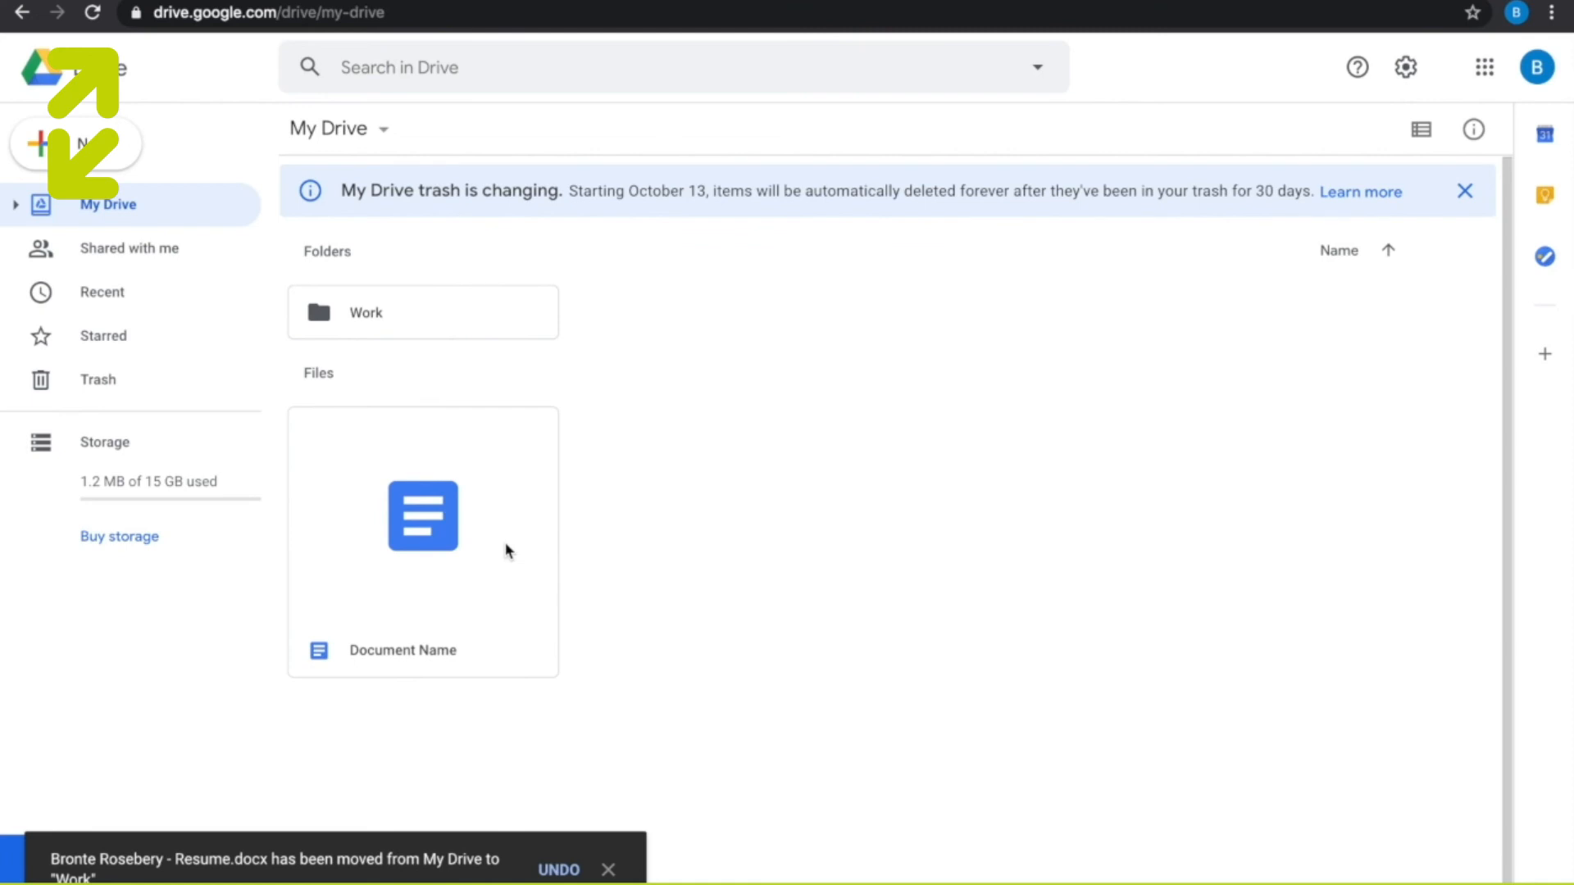
click(439, 312)
double_click(442, 311)
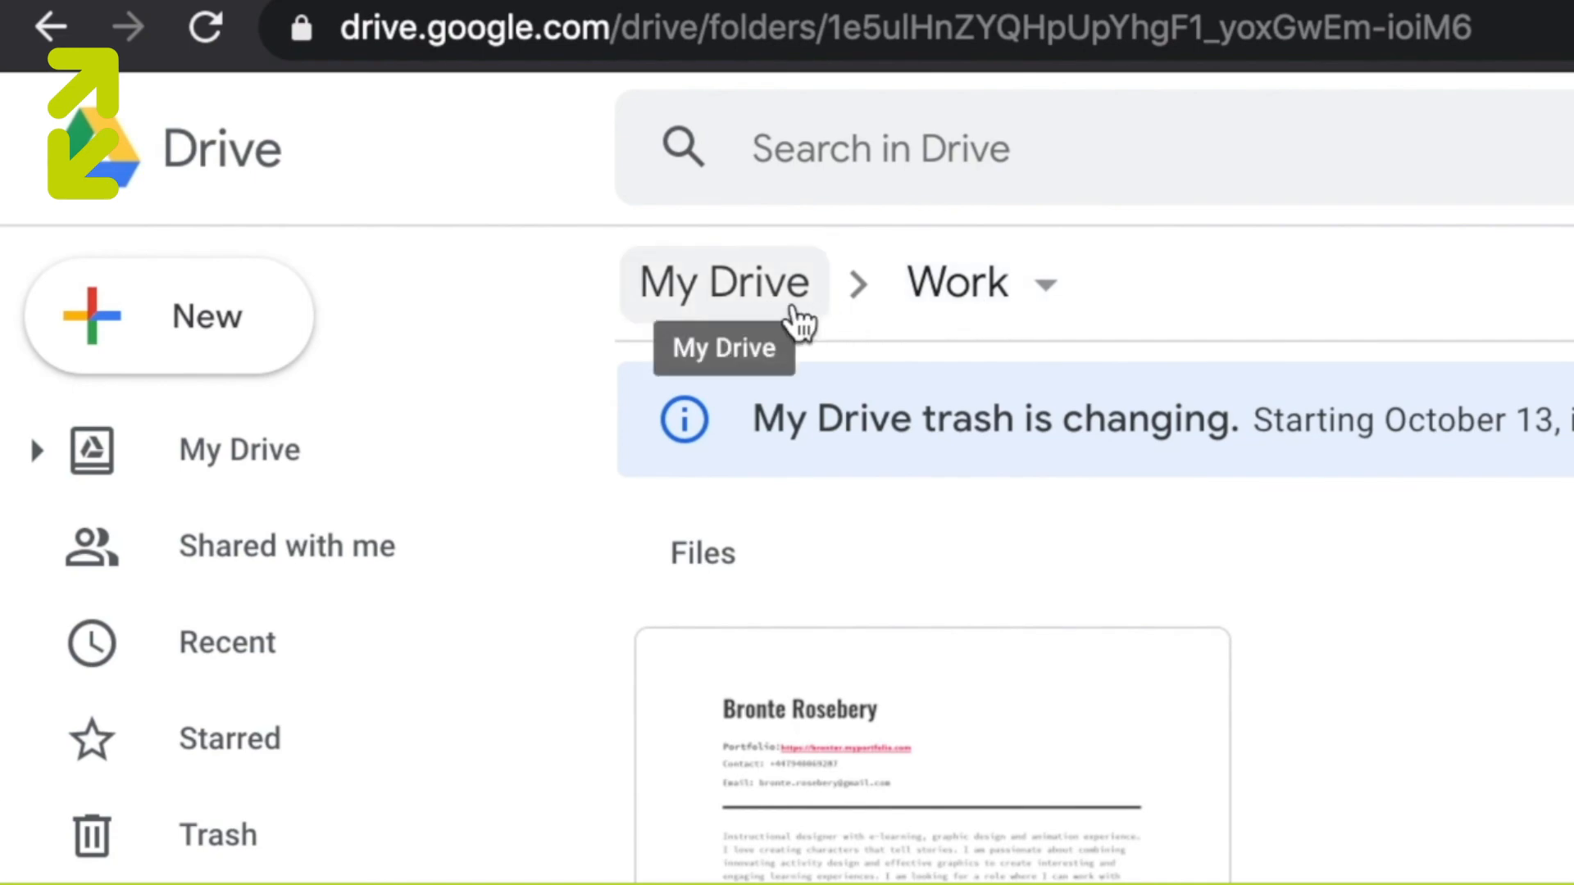
- Go back to My Drive, reopen the Work folder, and return to My Drive again
click(797, 320)
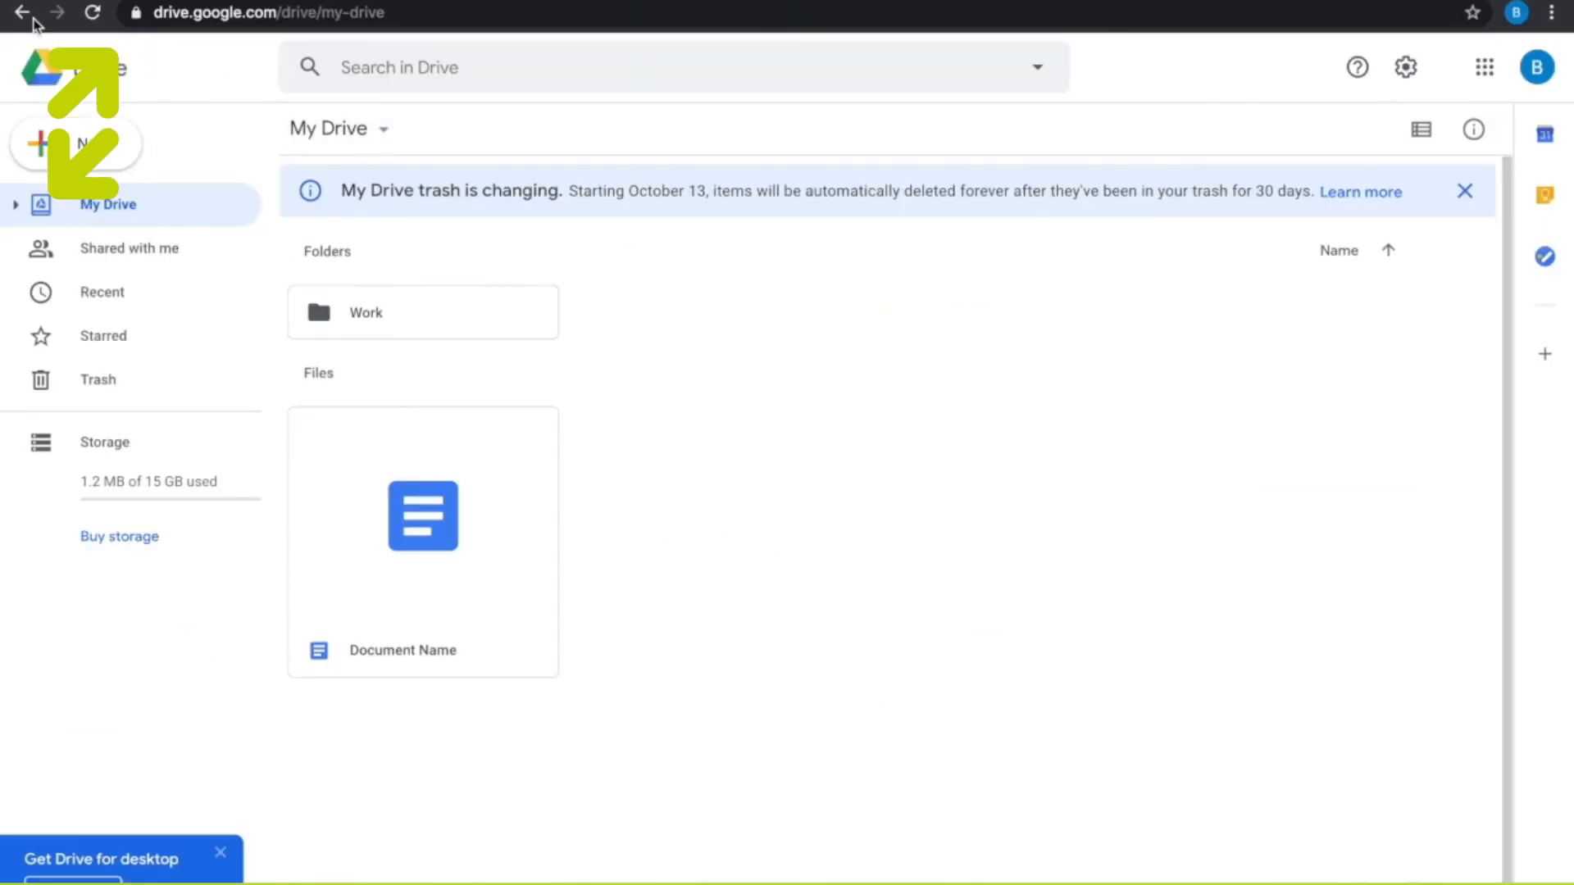
double_click(366, 312)
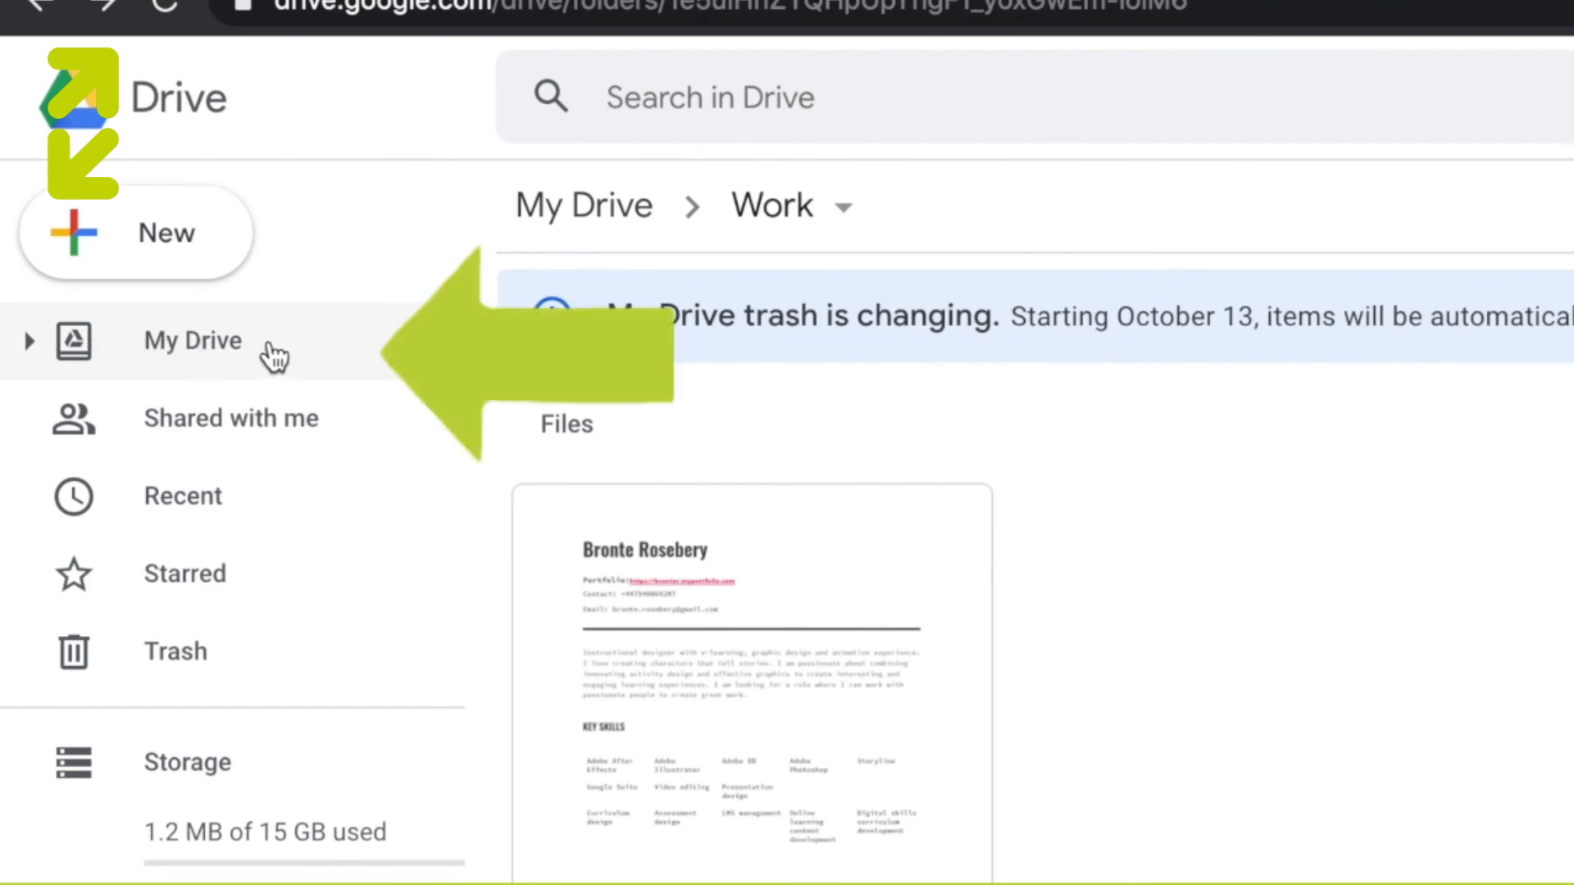
click(272, 354)
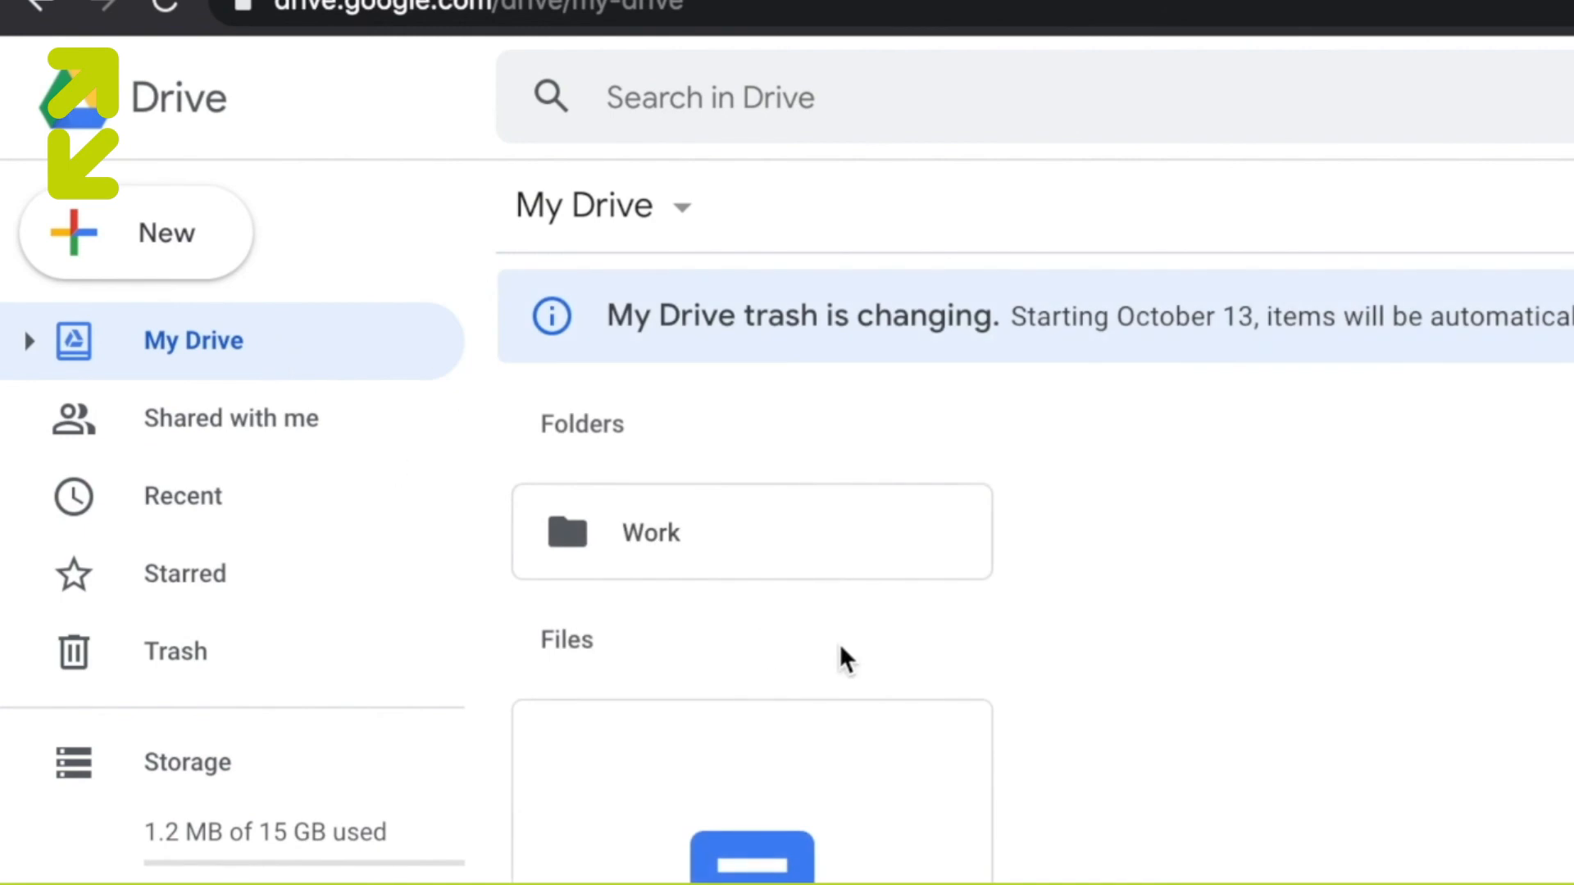
- Move the resume file out of the Work folder back to My Drive and display My Drive
double_click(889, 534)
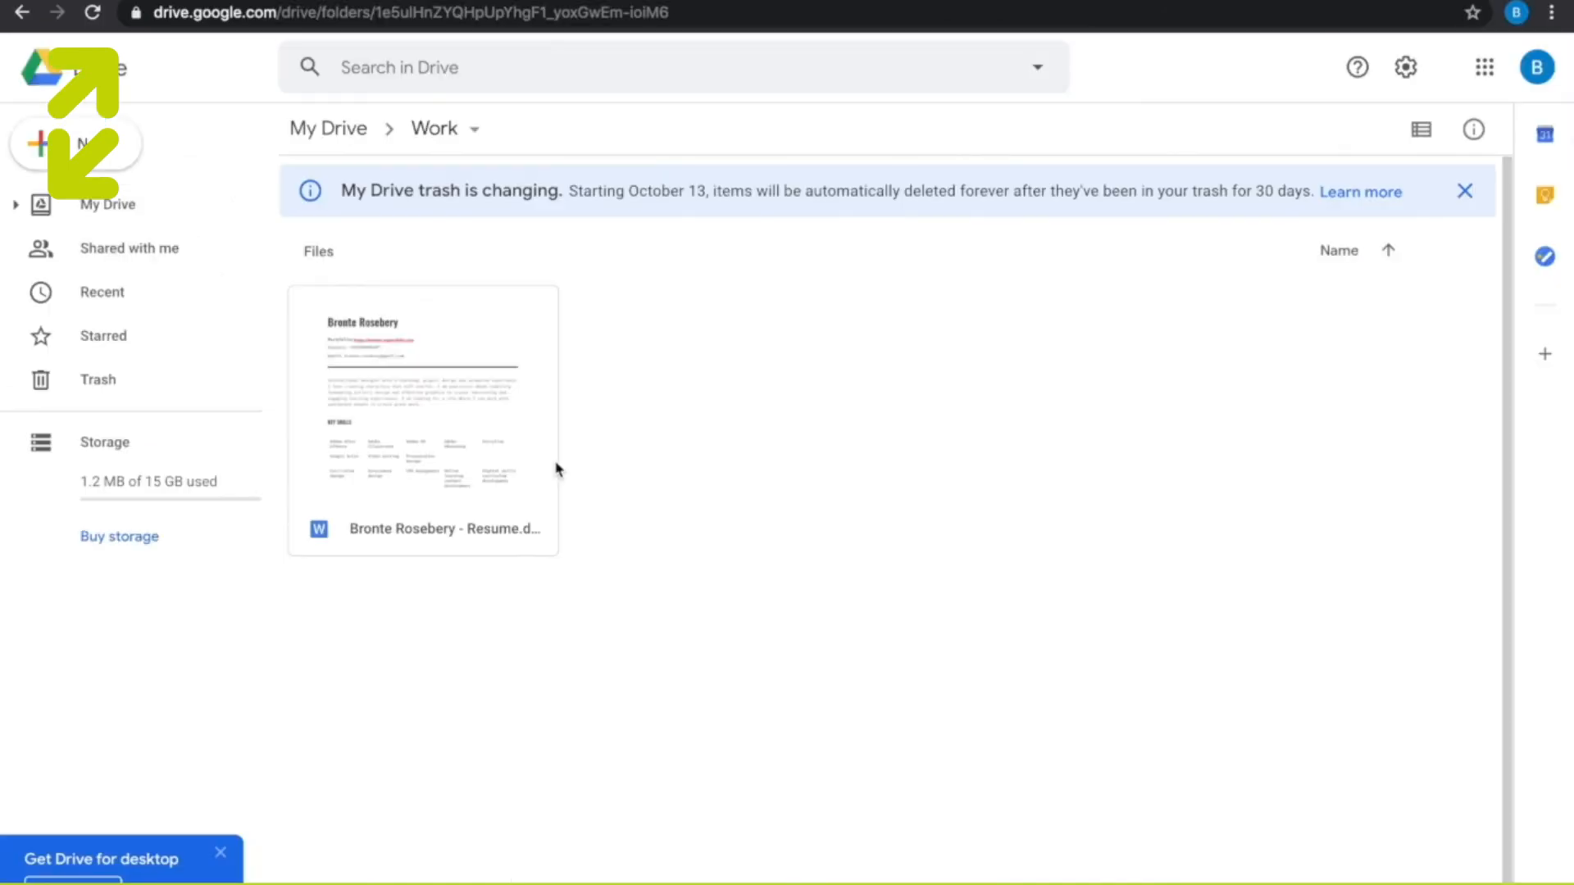
click(460, 388)
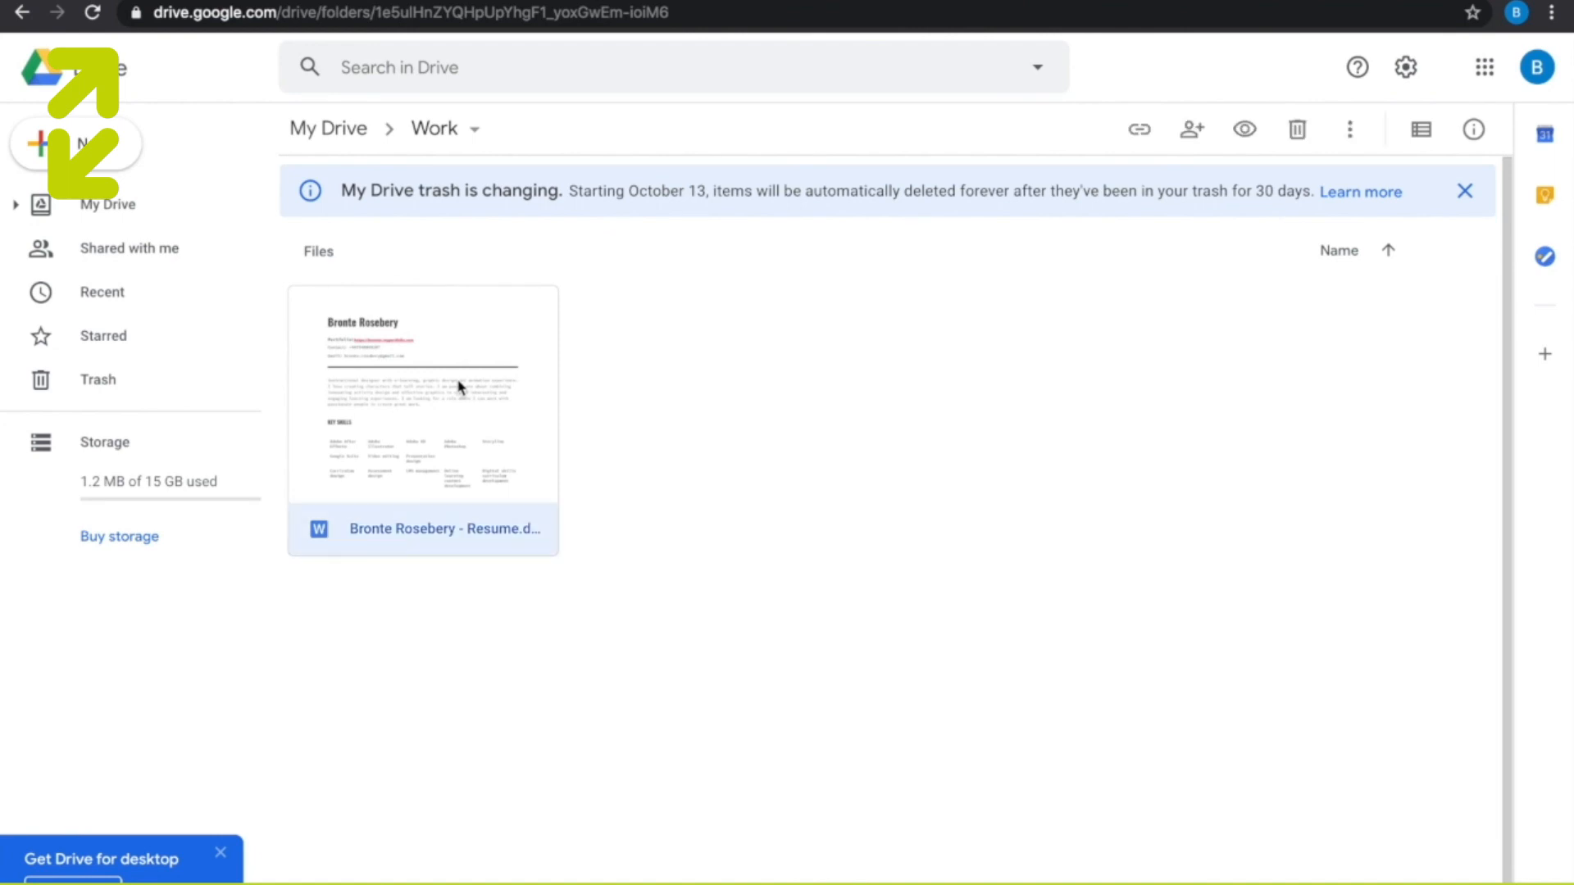
drag(460, 388, 162, 209)
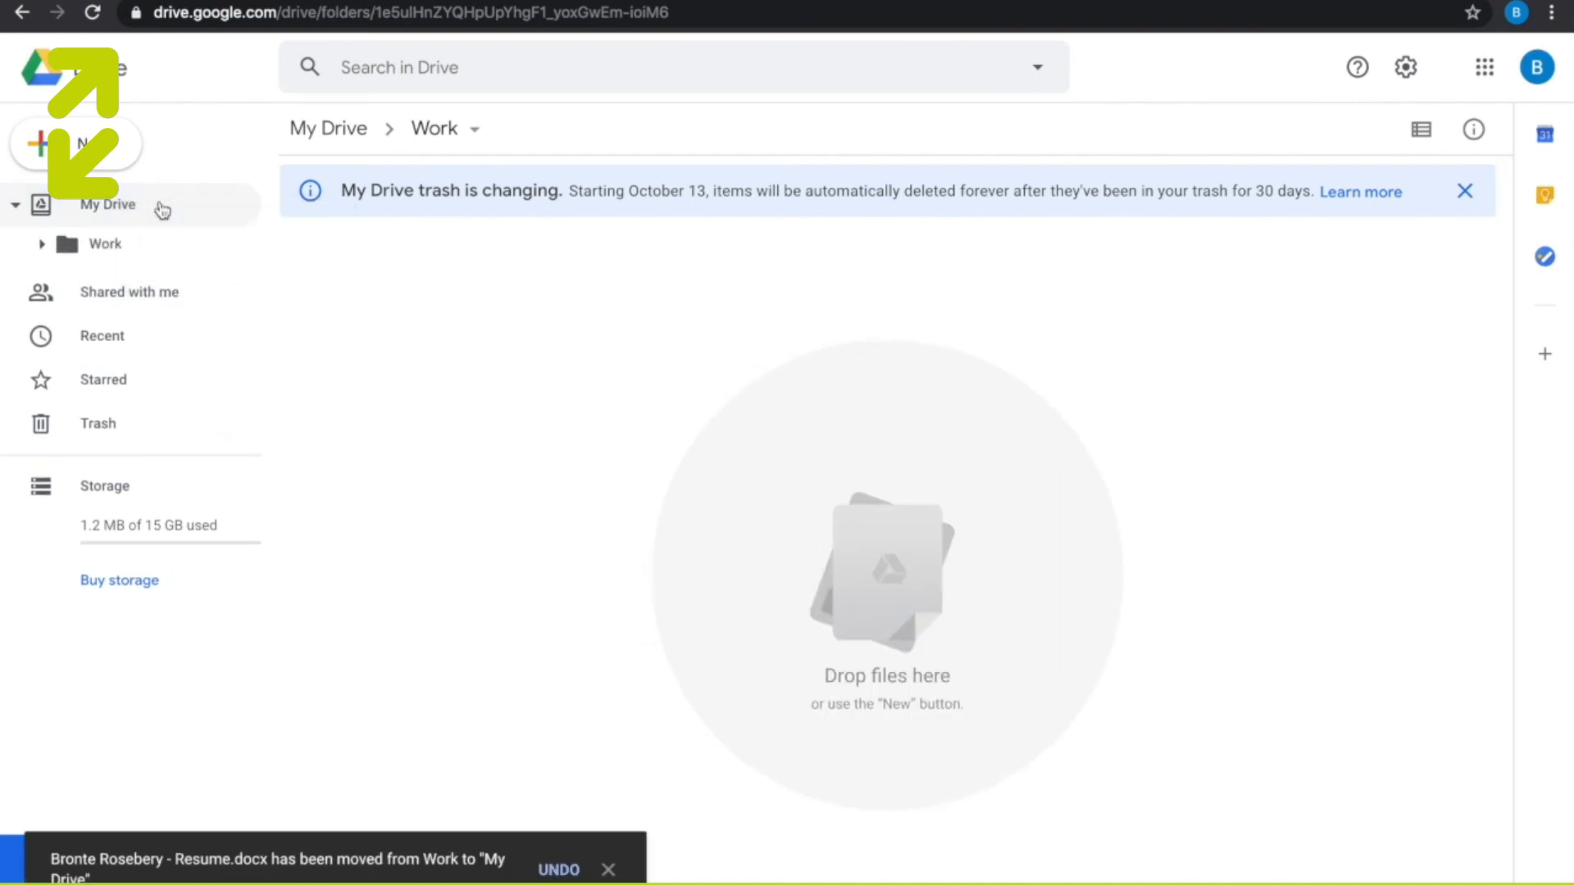
click(163, 210)
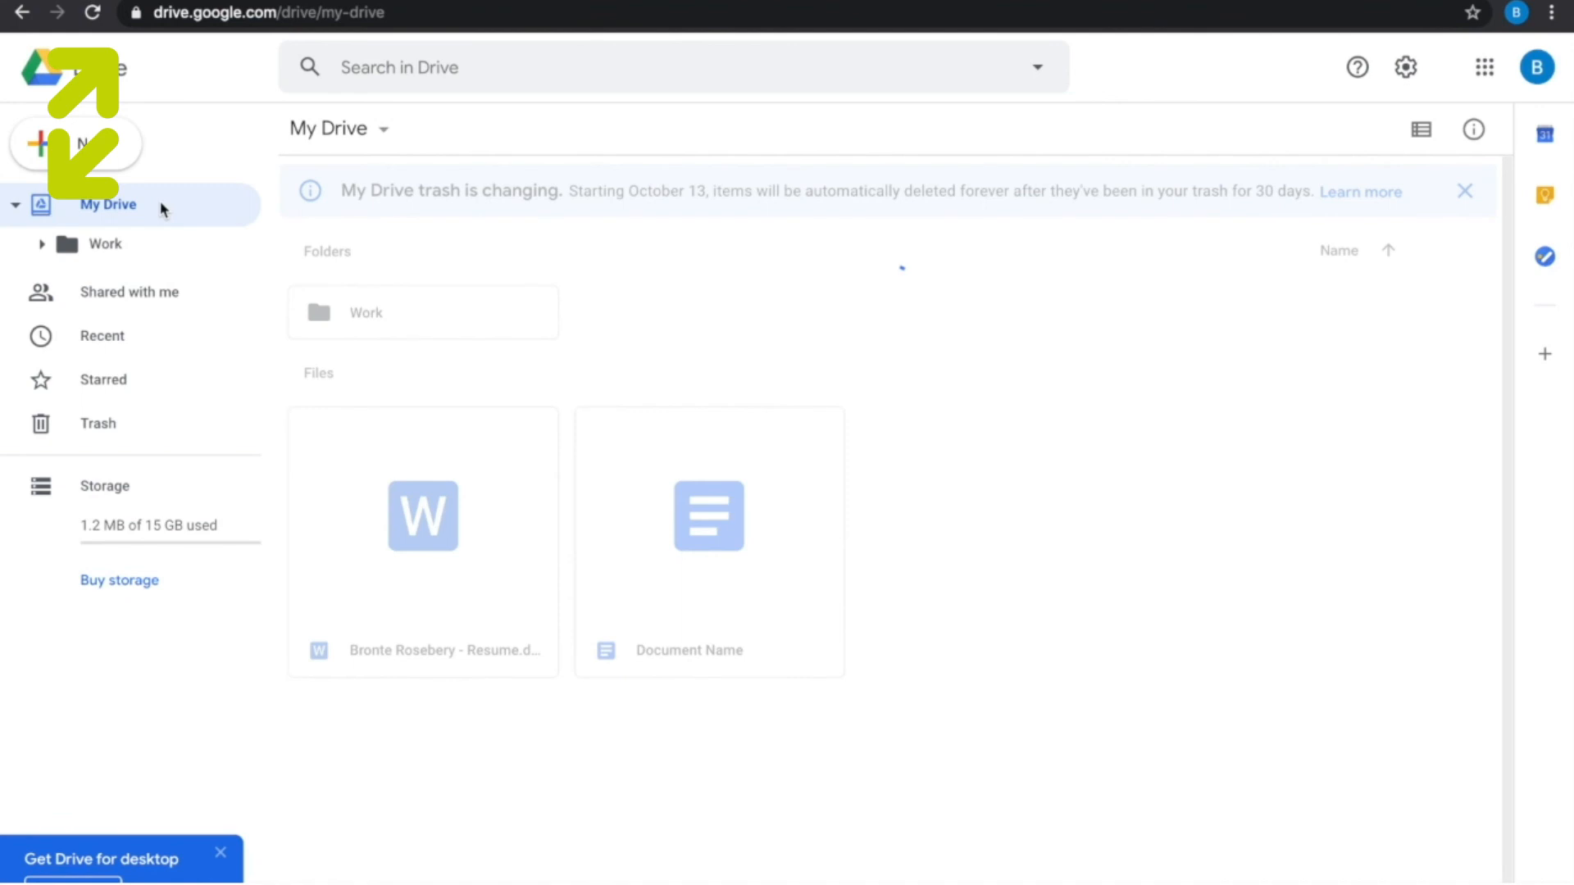